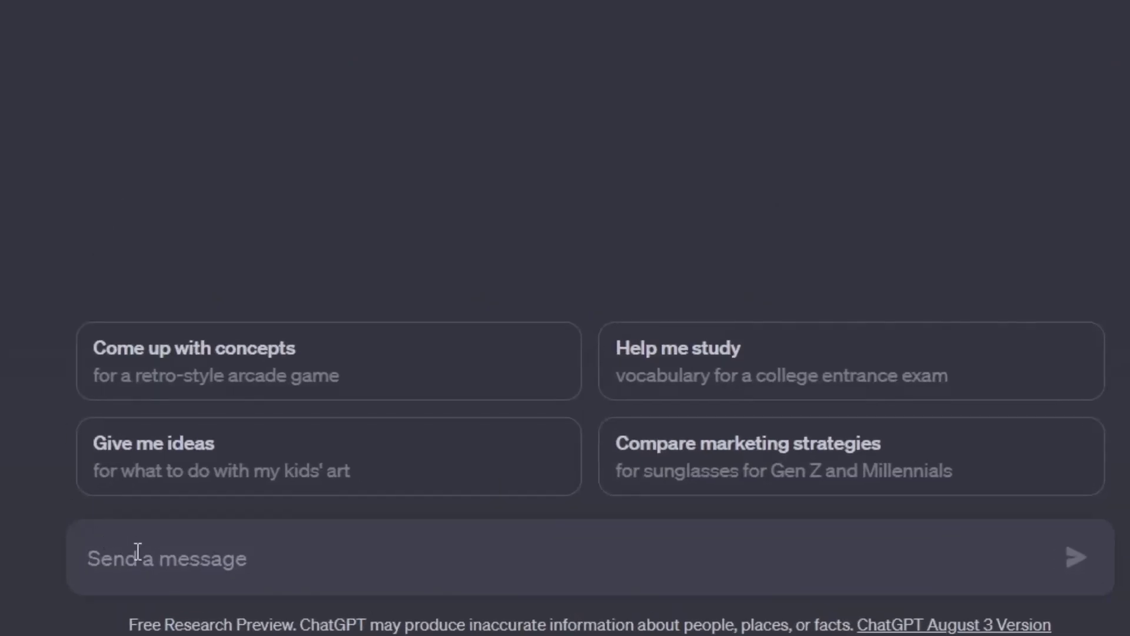
Ask ChatGPT to "create me a script for a Youtube video which is about the history of football".
right_click(135, 550)
click(114, 542)
text(create me a script for a Youtube video which is about the history of football)
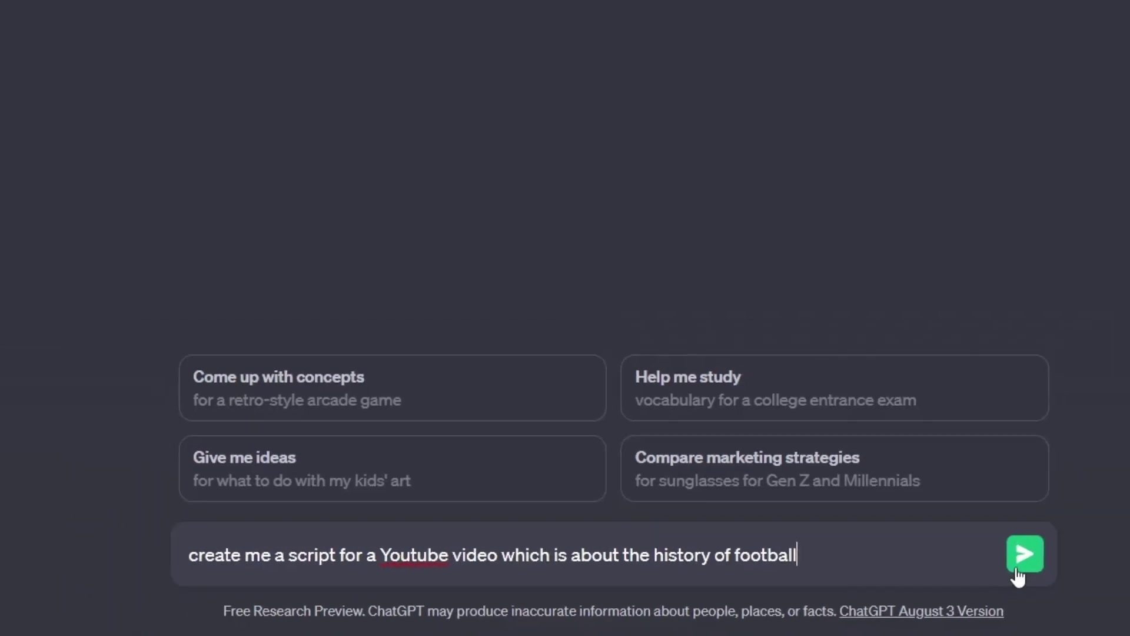
click(1076, 557)
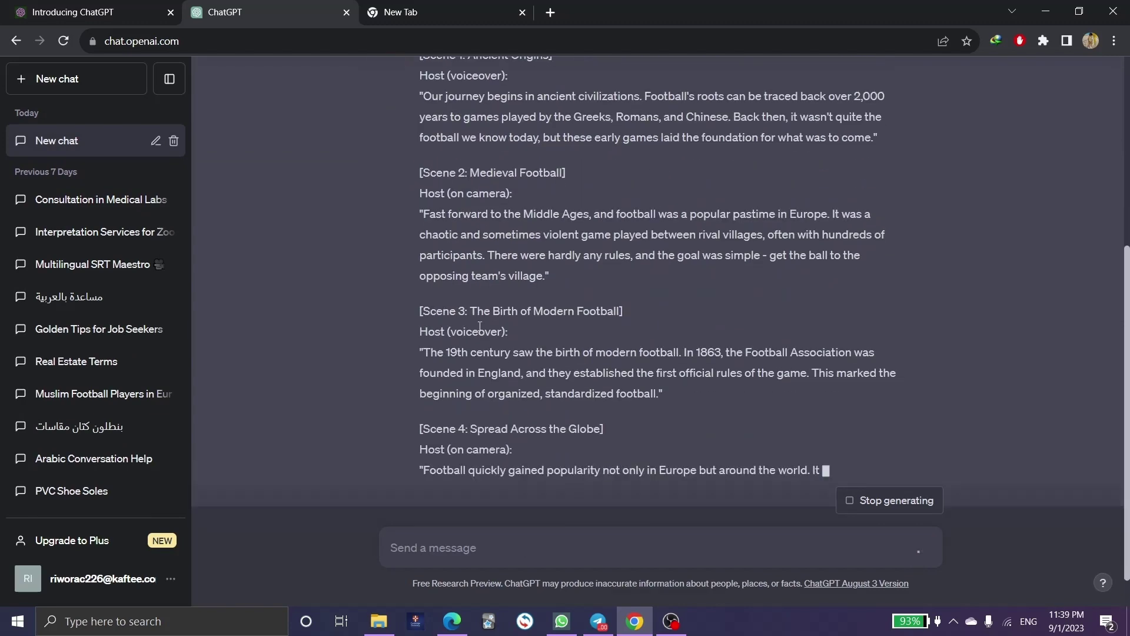
scroll(480, 326, up, 7)
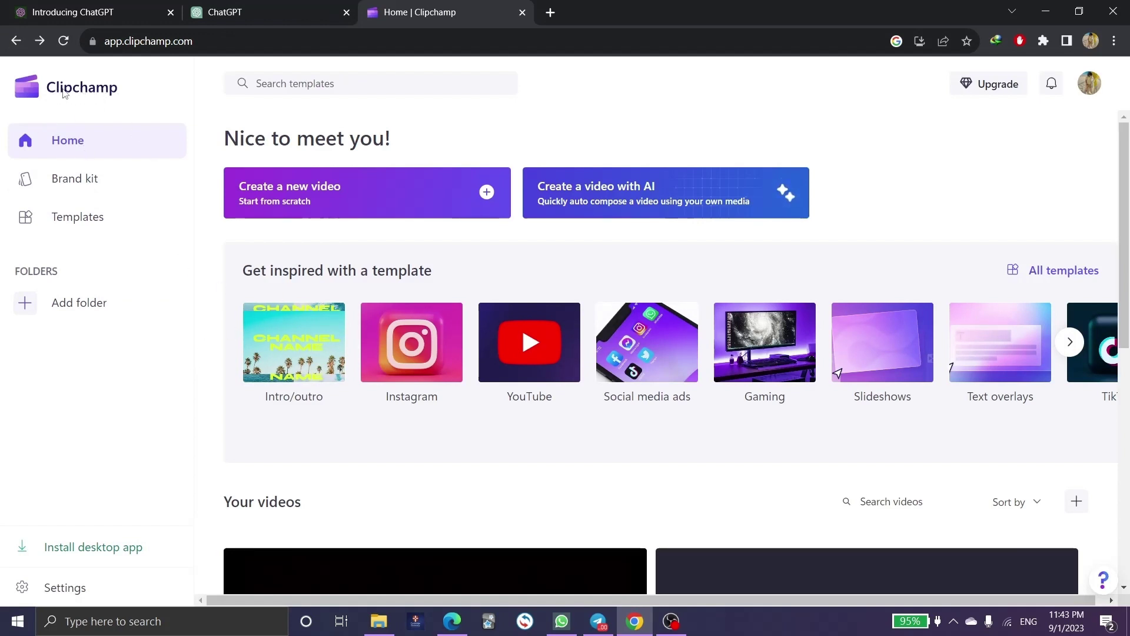
Create a new video from scratch in Clipchamp and open the text to speech tool.
click(292, 194)
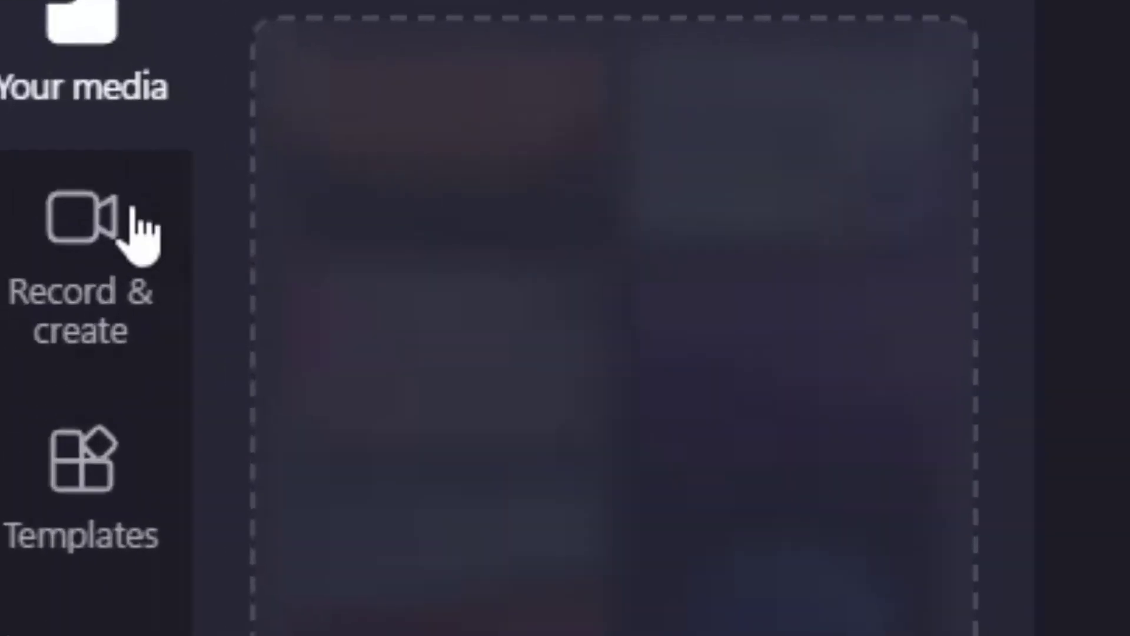
click(109, 227)
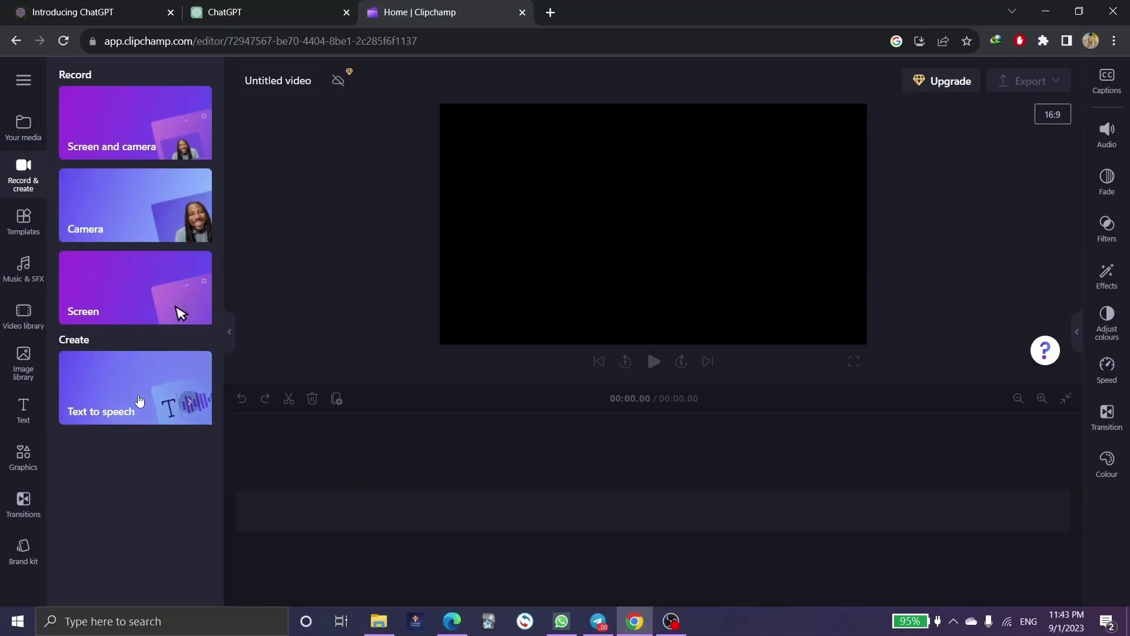
click(134, 391)
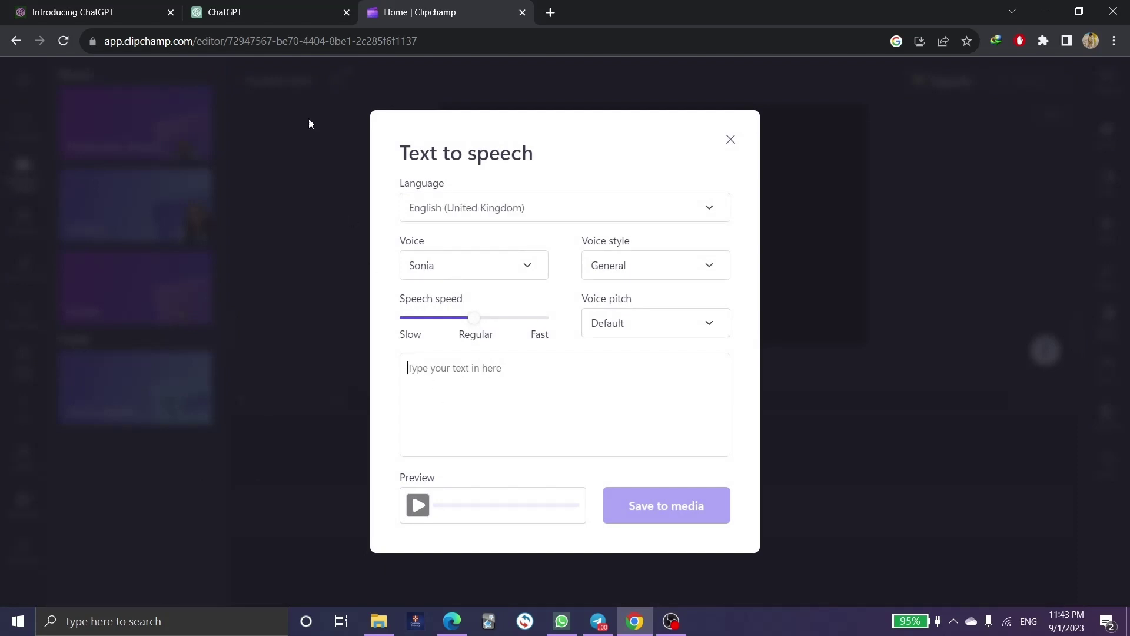
Copy the introduction narration from the ChatGPT football script and paste it as the text in Clipchamp's text to speech.
click(267, 12)
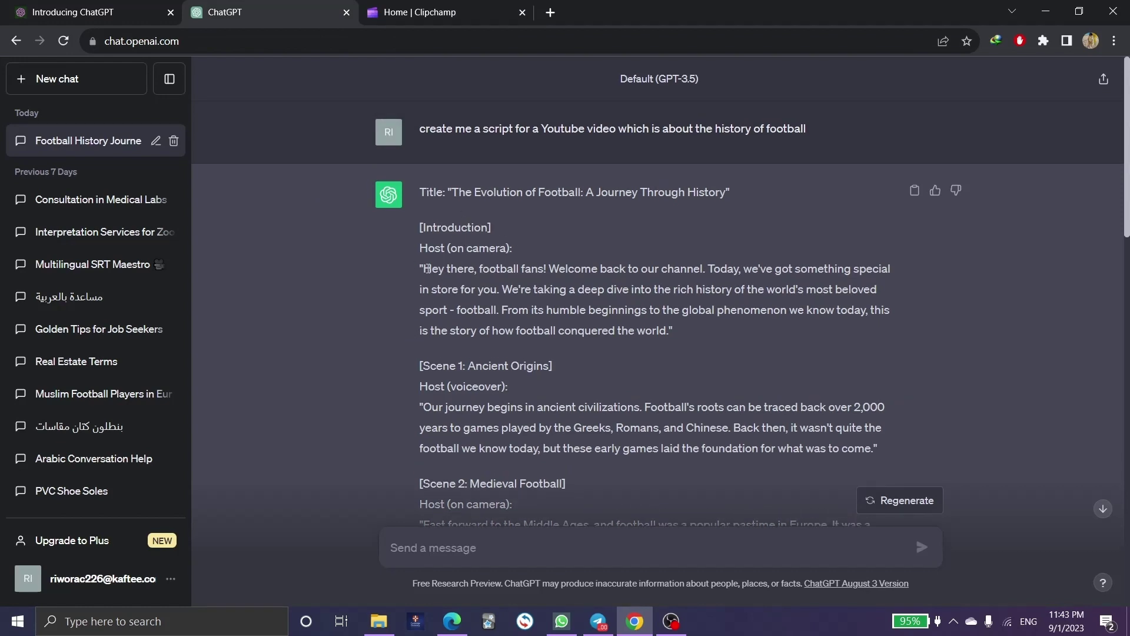
drag(427, 268, 899, 331)
key(ctrl+c)
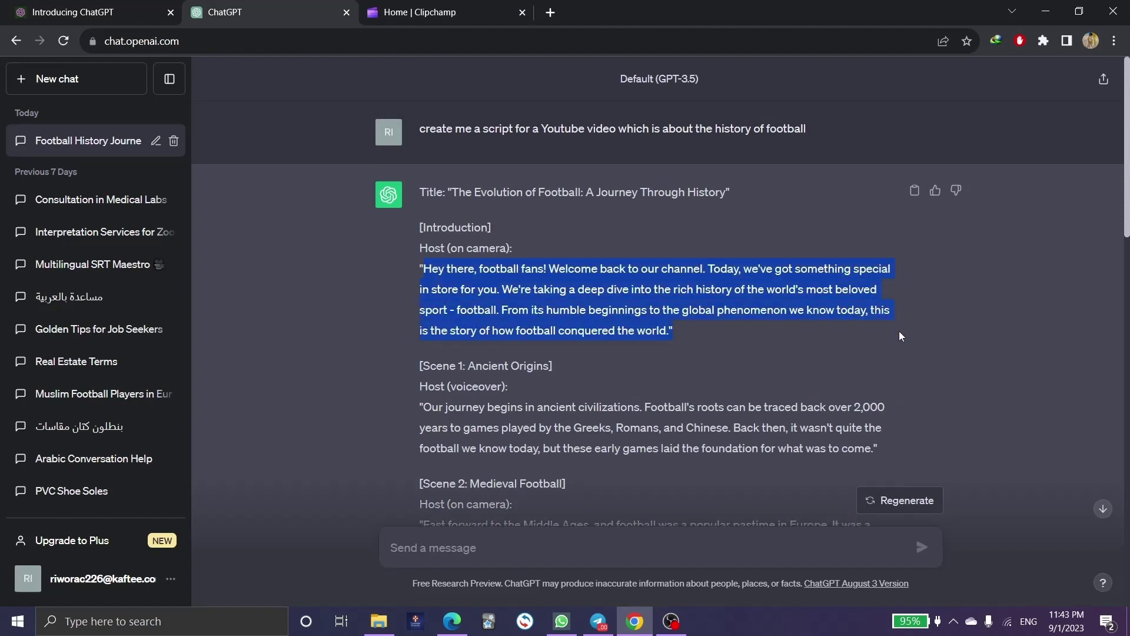
key(ctrl+Tab)
click(444, 366)
key(ctrl+v)
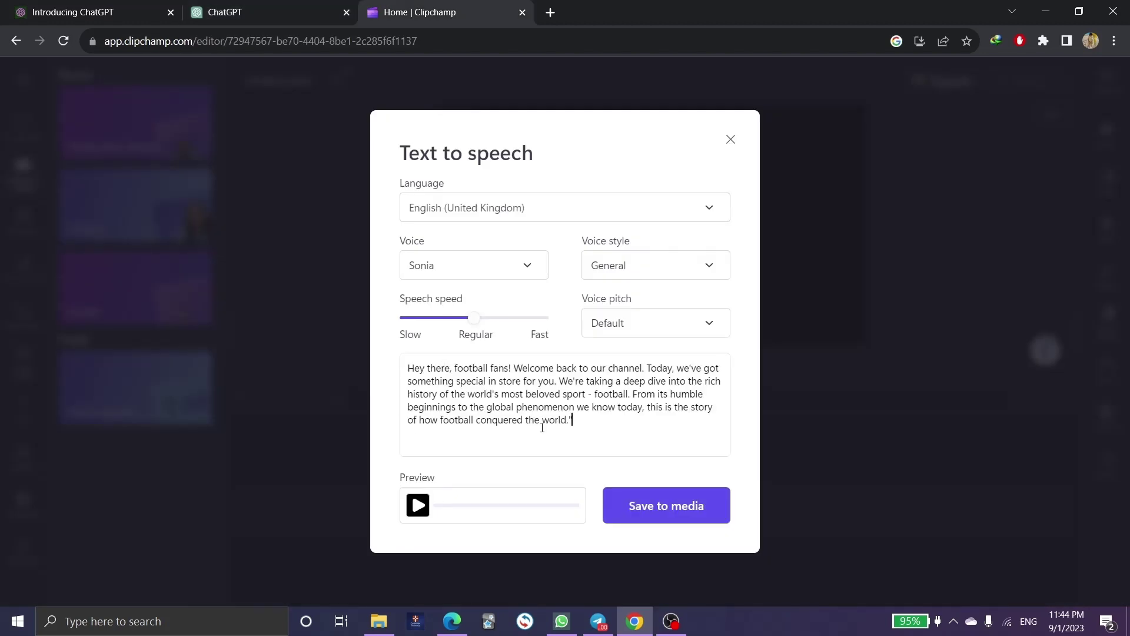
Set the text to speech voice to Oliver.
click(496, 270)
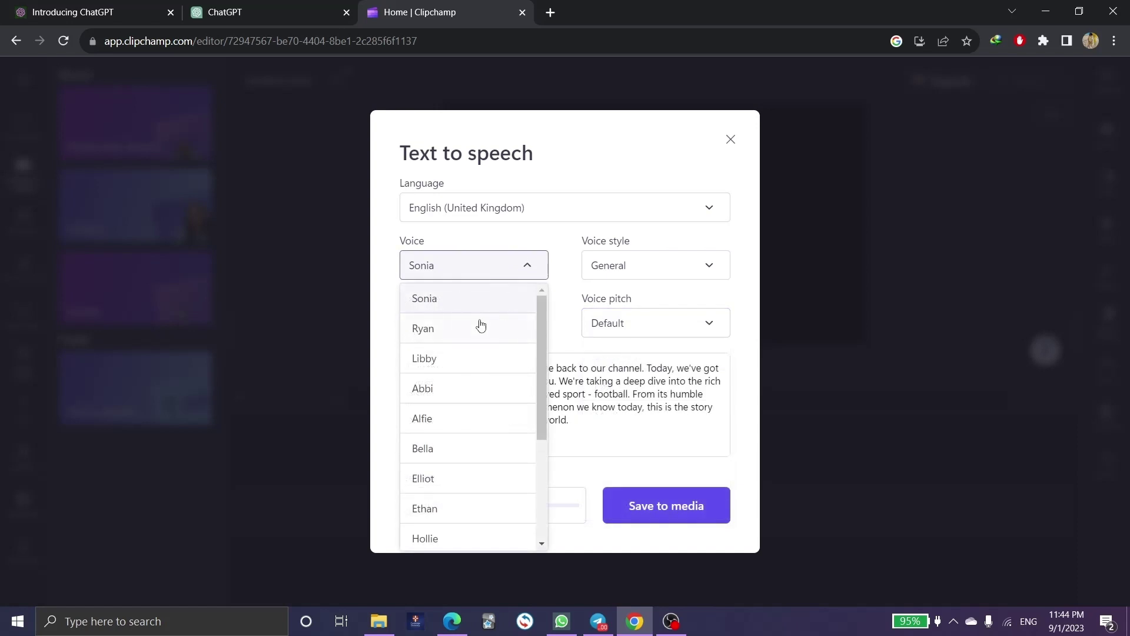
scroll(479, 354, down, 2)
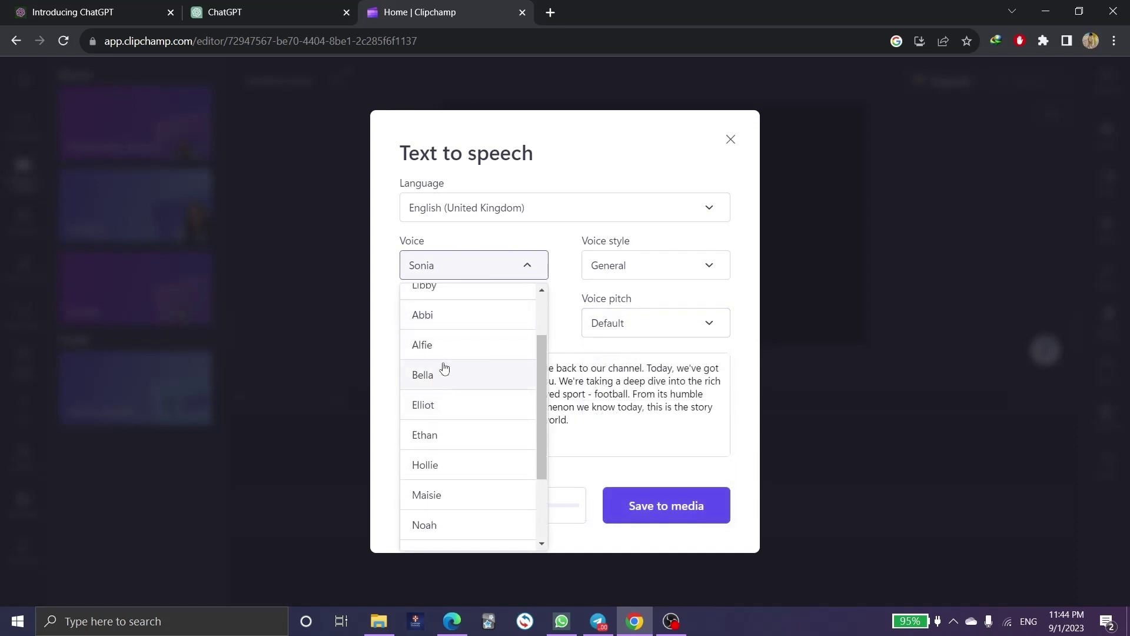
scroll(443, 368, down, 2)
scroll(462, 386, up, 1)
scroll(463, 390, up, 2)
scroll(462, 392, down, 3)
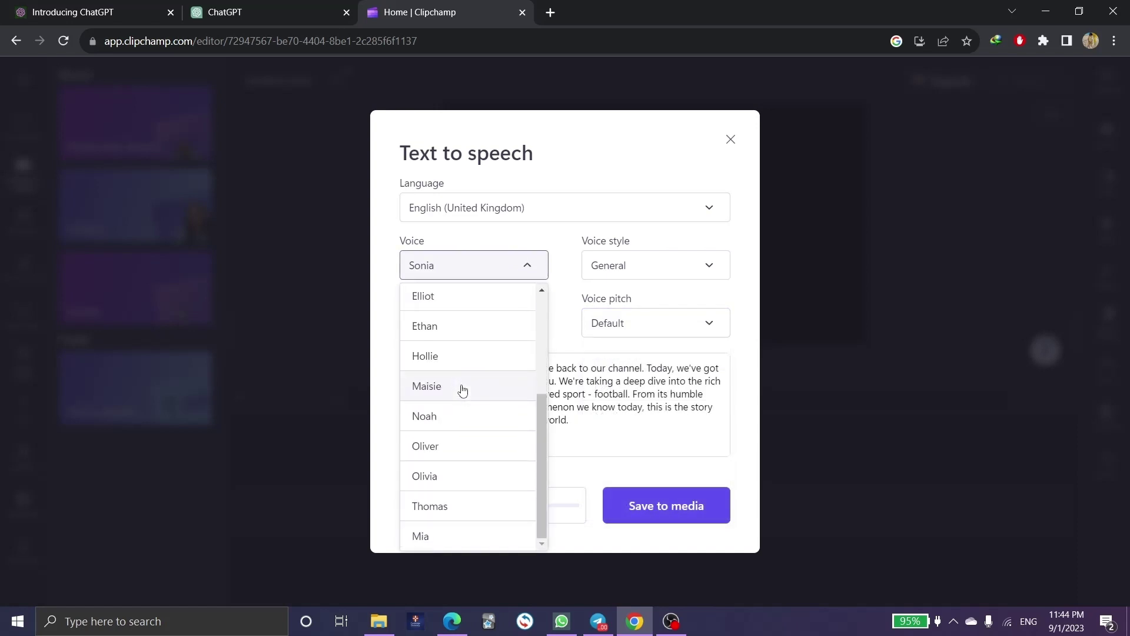
scroll(450, 471, up, 2)
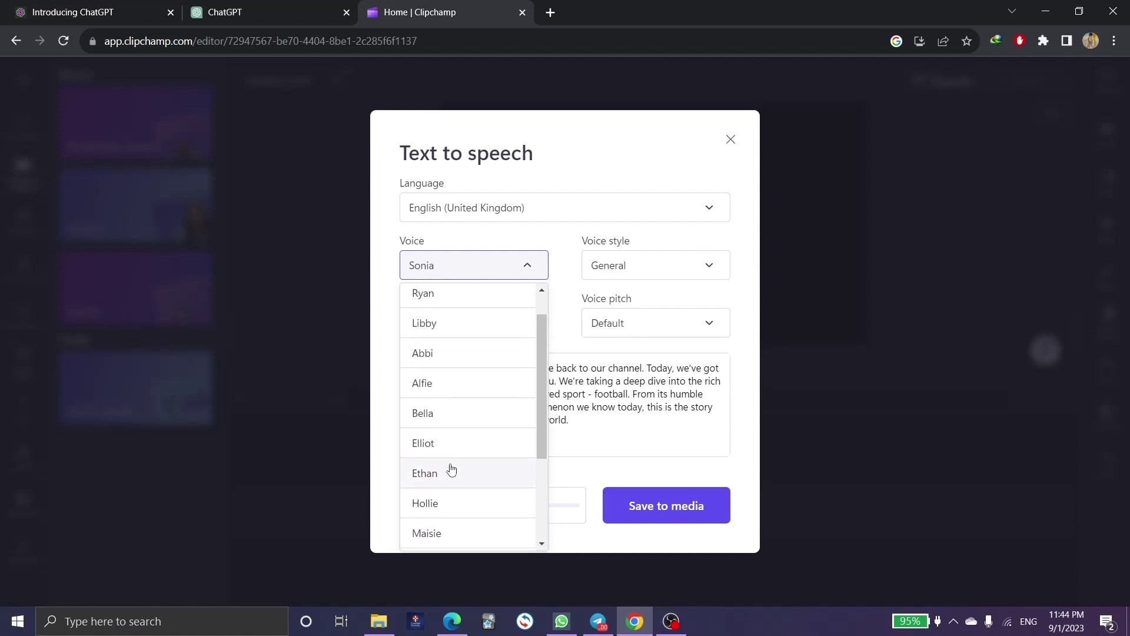
scroll(459, 447, down, 2)
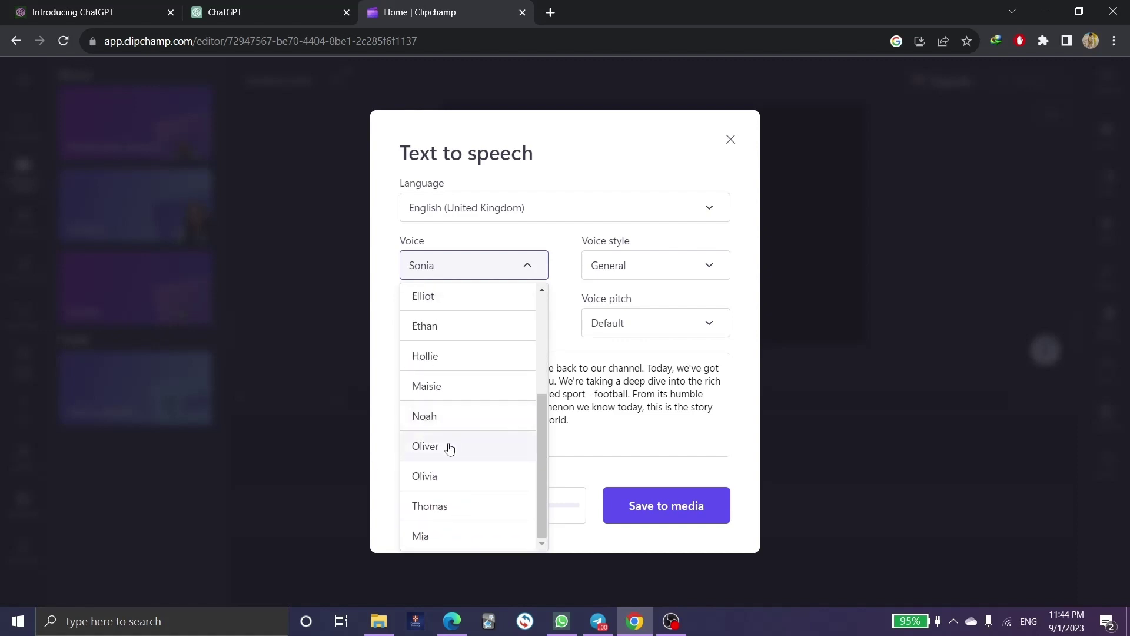
click(450, 447)
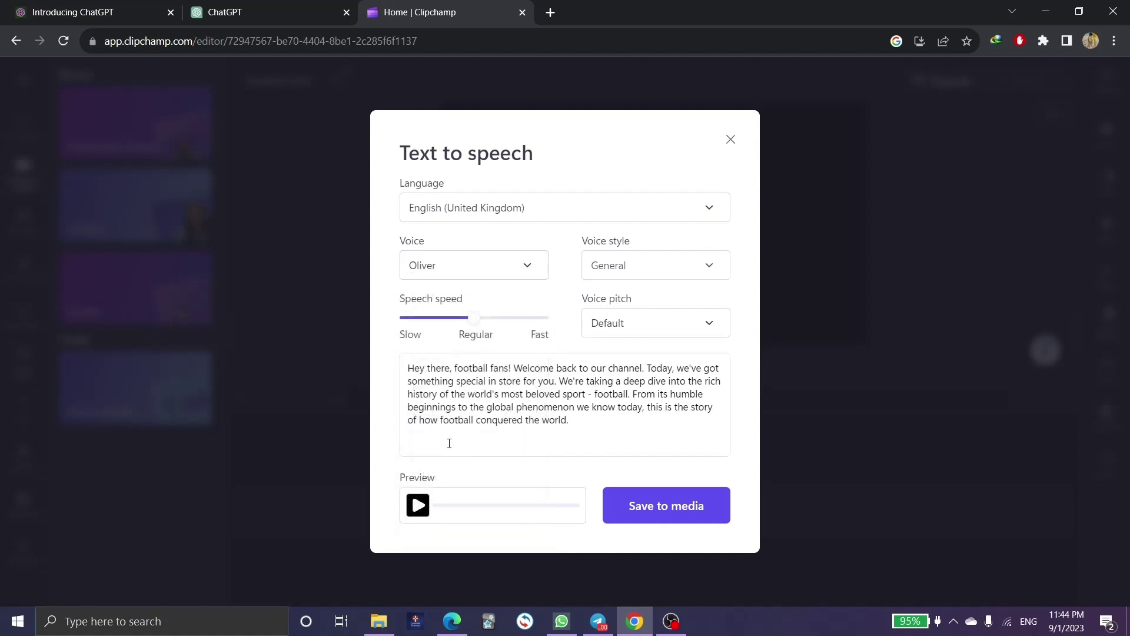
Set the voice pitch to Low and preview the generated speech.
click(622, 325)
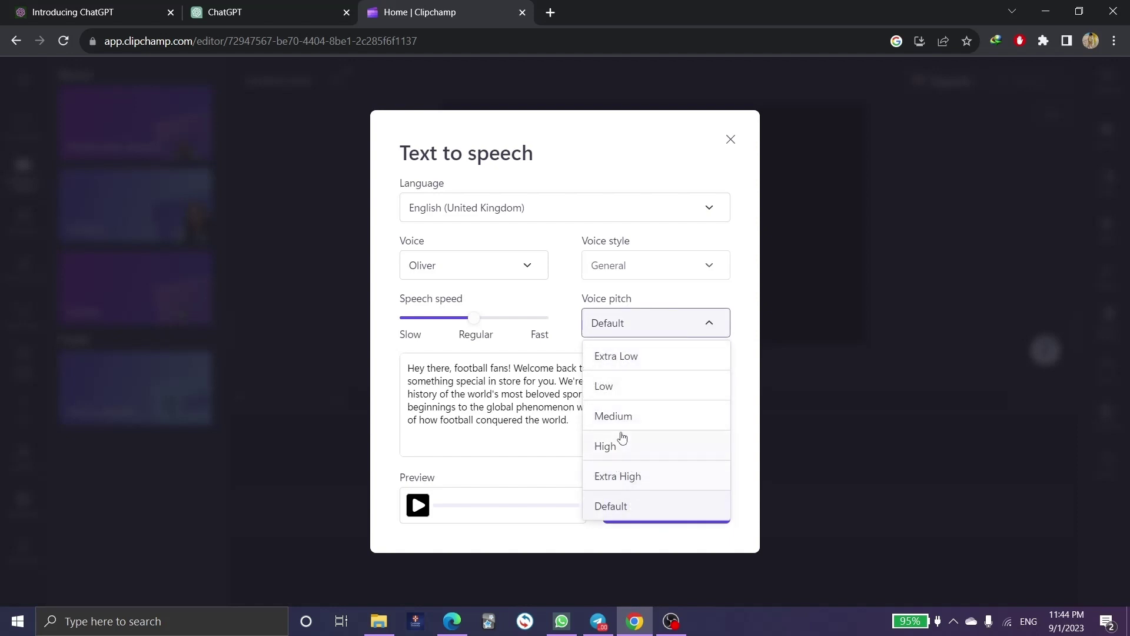
click(629, 387)
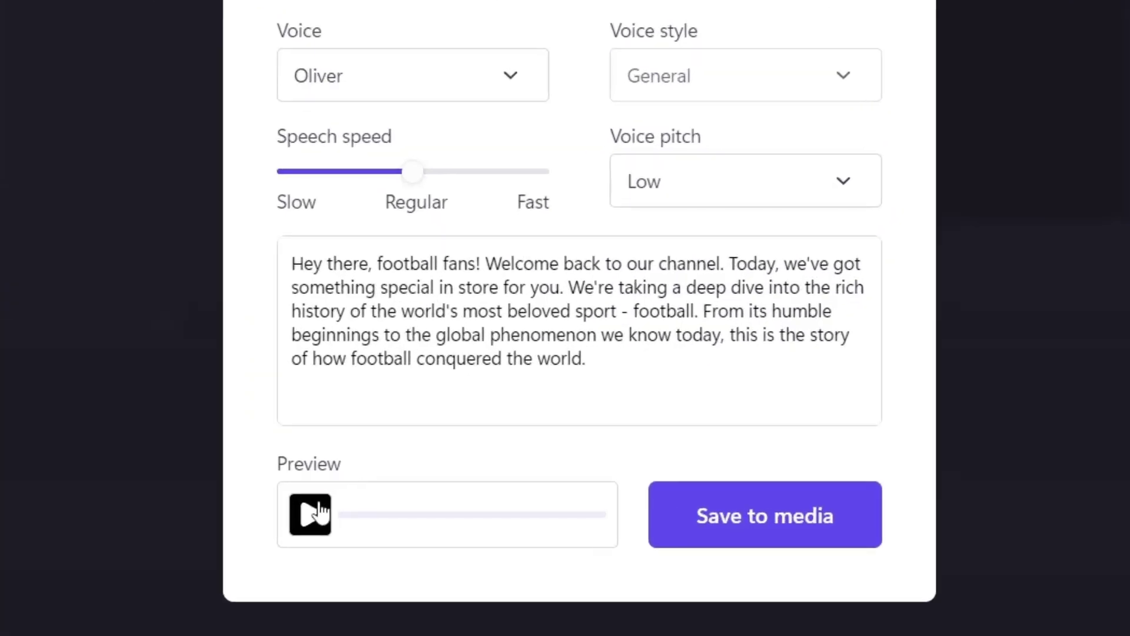
click(418, 505)
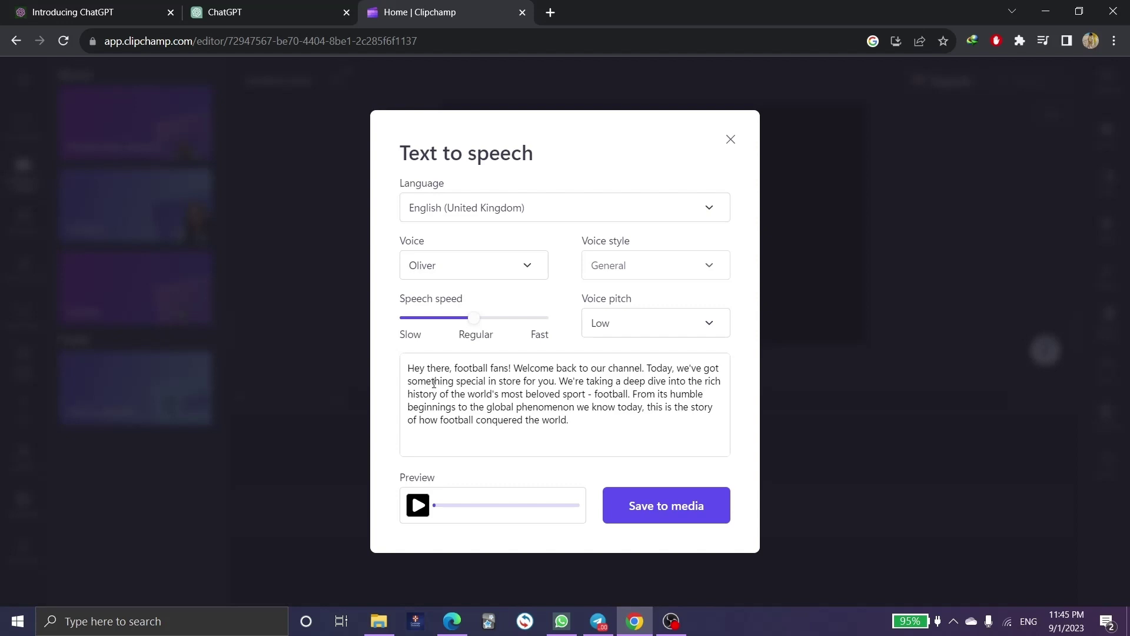
Save the generated voiceover to the project media and export the video in 720p quality.
click(650, 506)
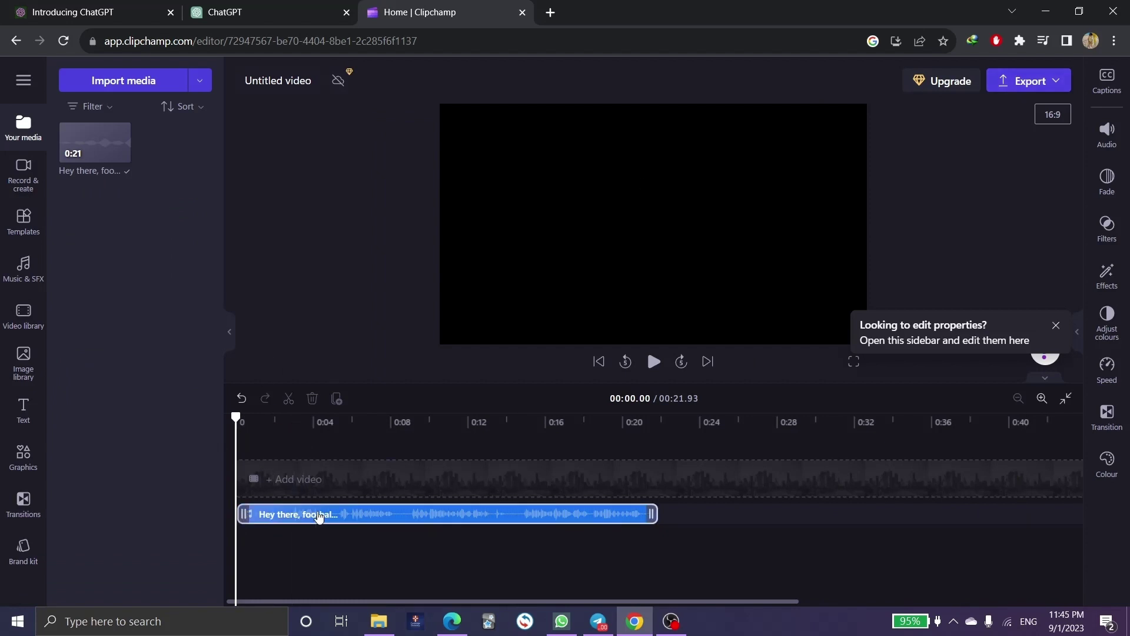
mouse_move(125, 141)
click(1030, 82)
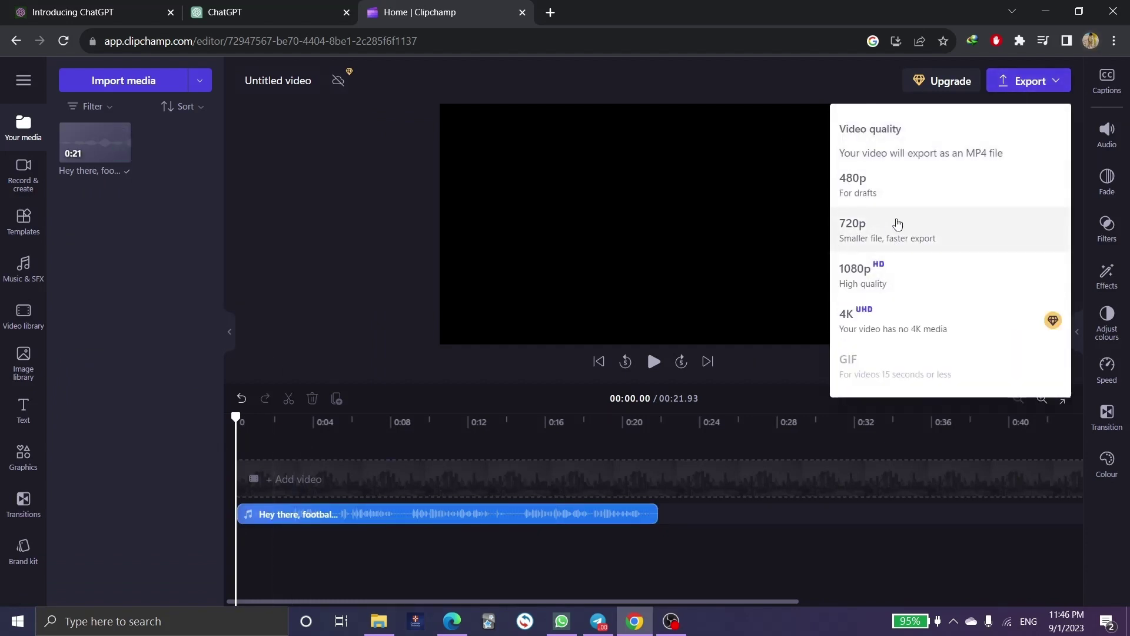
click(865, 234)
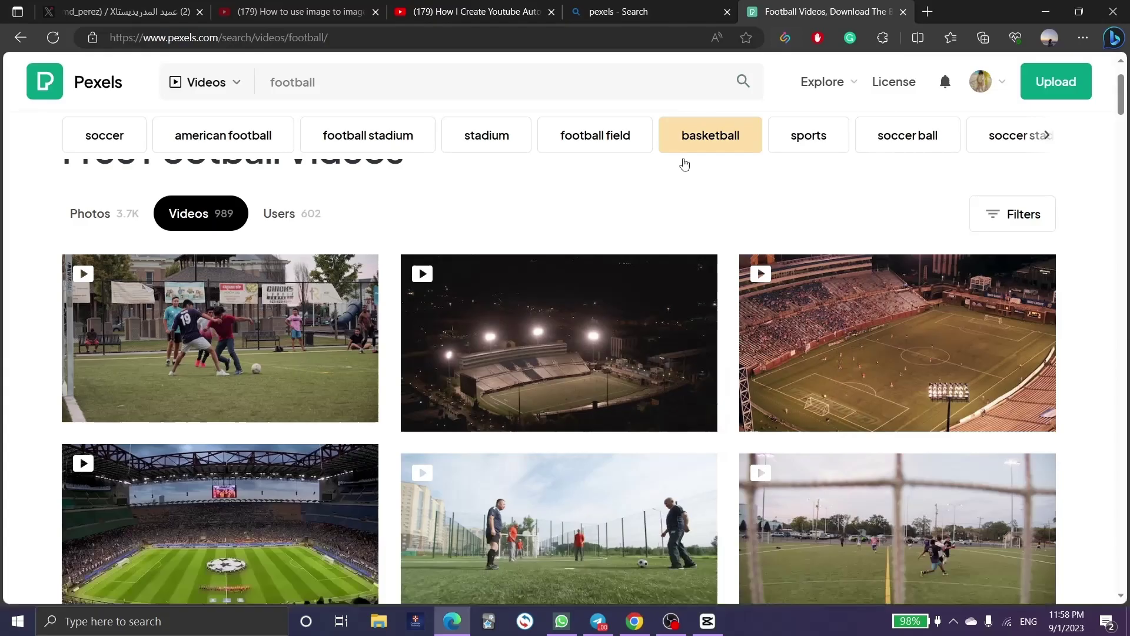
Browse the football video results on Pexels for stock clips that suit the script.
mouse_move(552, 325)
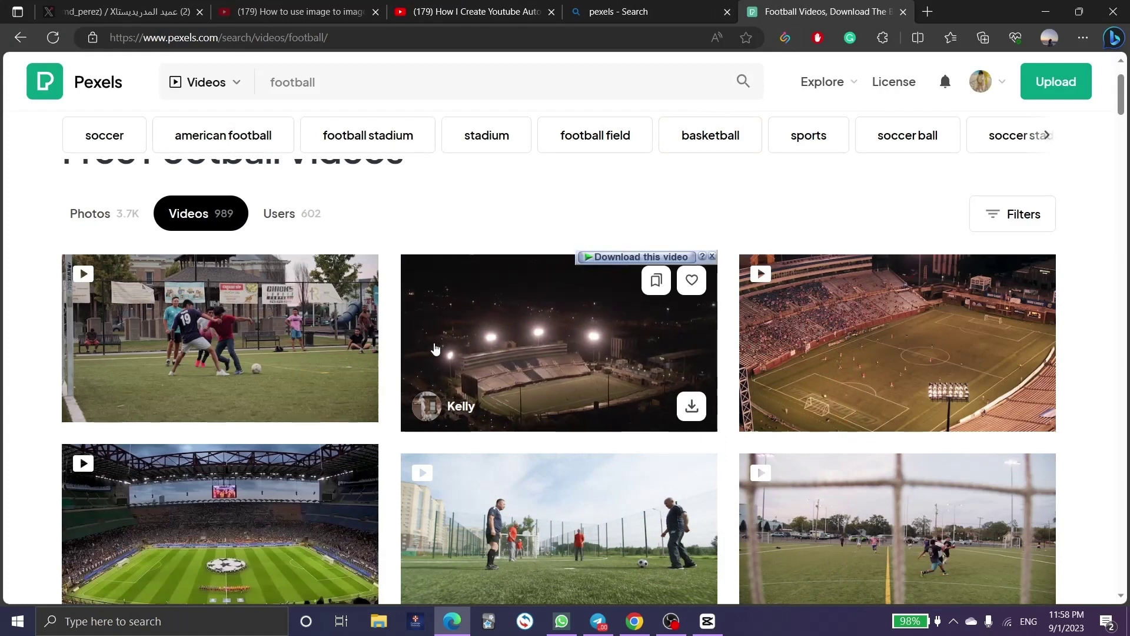
scroll(435, 349, down, 3)
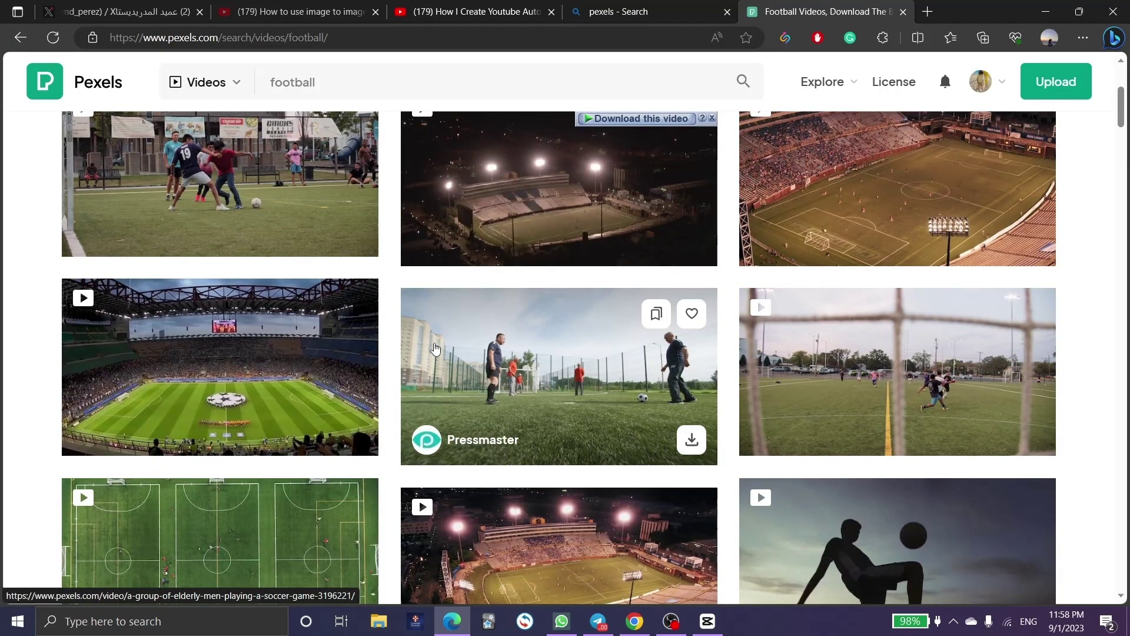
scroll(436, 348, up, 3)
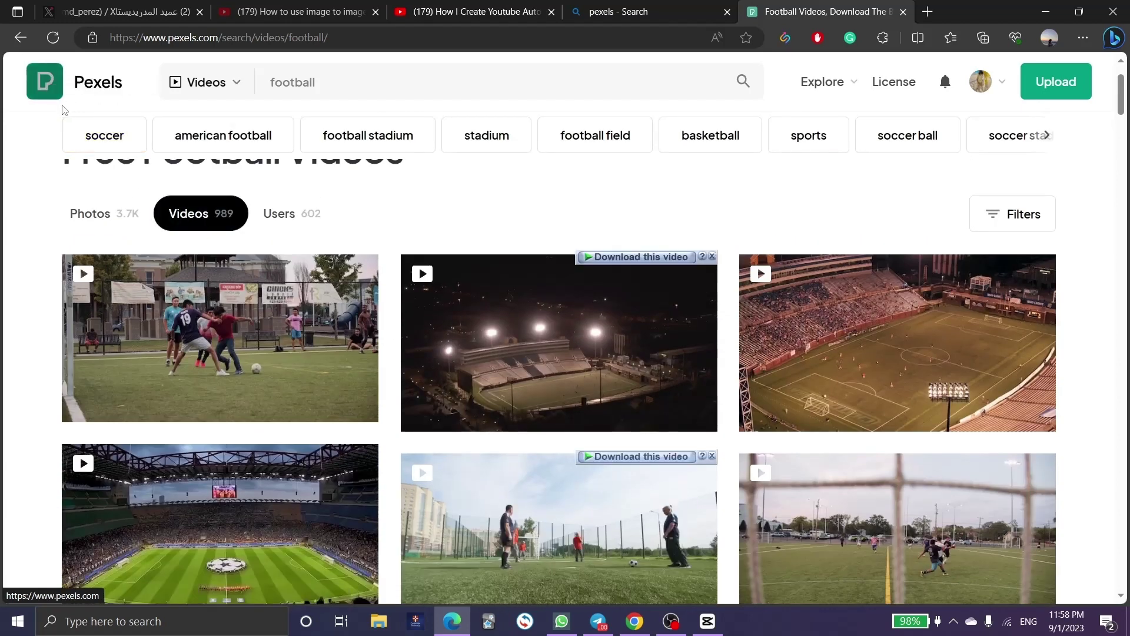
scroll(259, 271, up, 2)
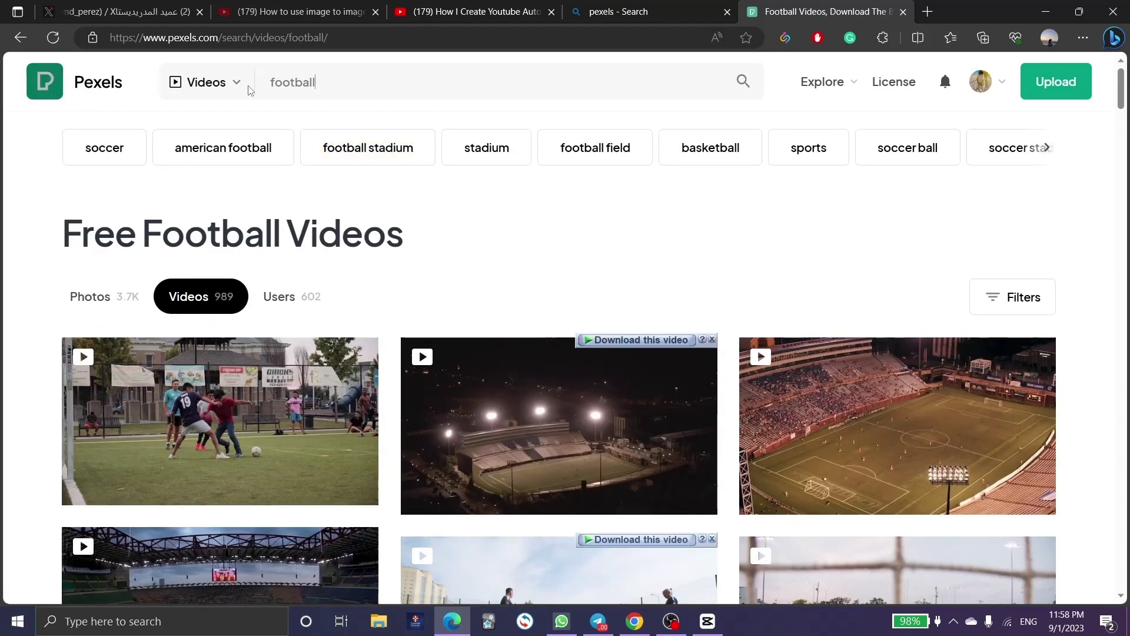
drag(250, 90, 418, 110)
click(404, 105)
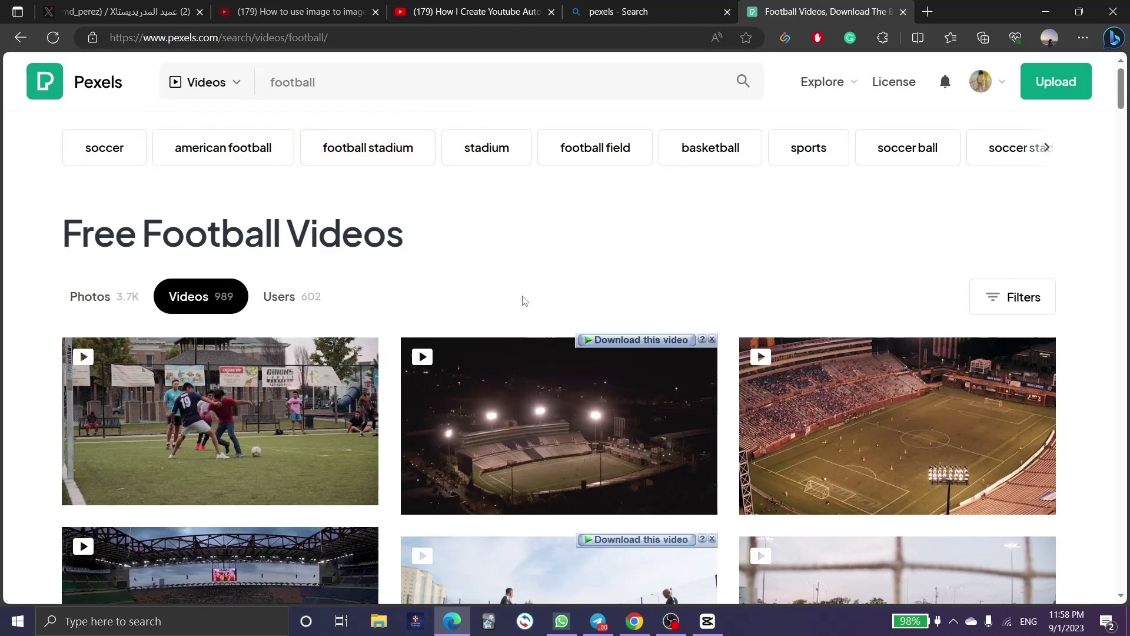
double_click(384, 90)
click(383, 90)
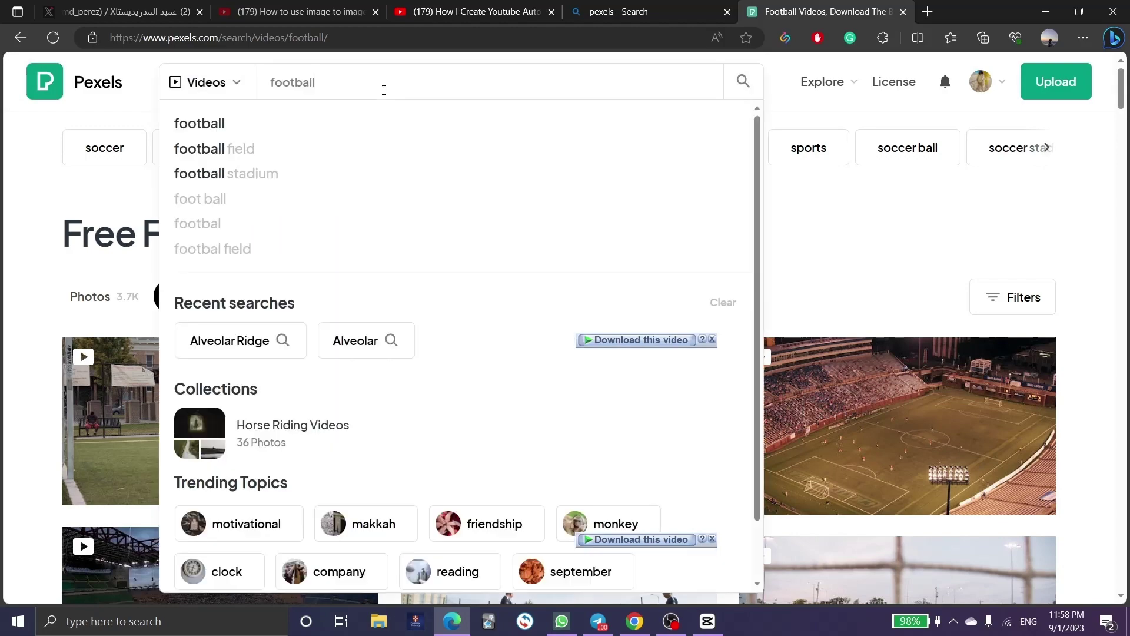
click(850, 253)
scroll(581, 179, down, 5)
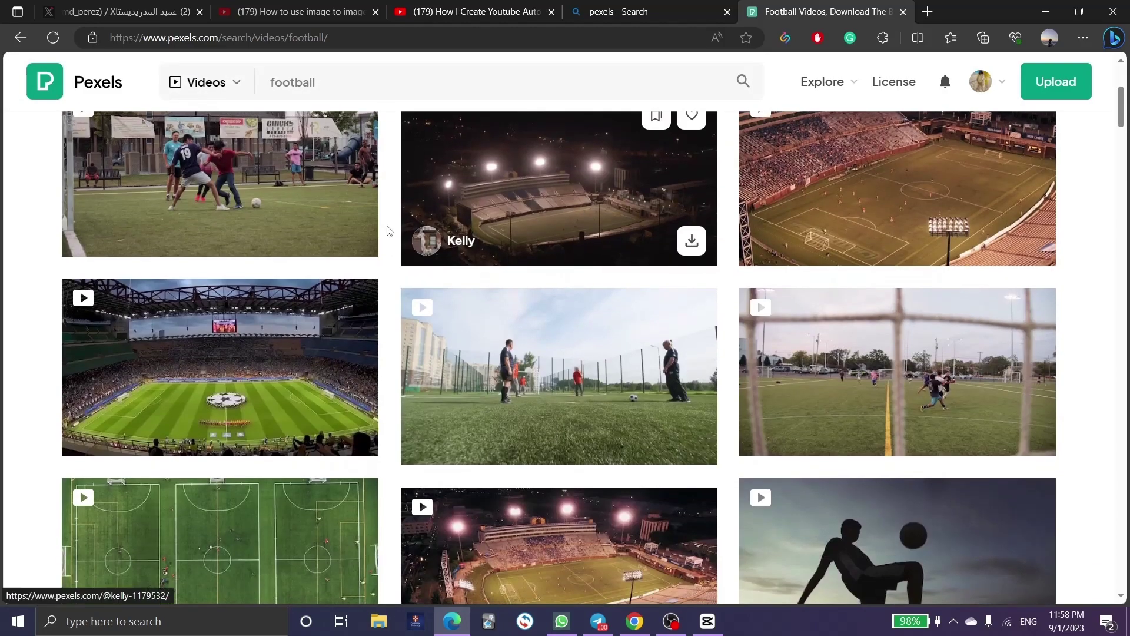
scroll(388, 230, down, 12)
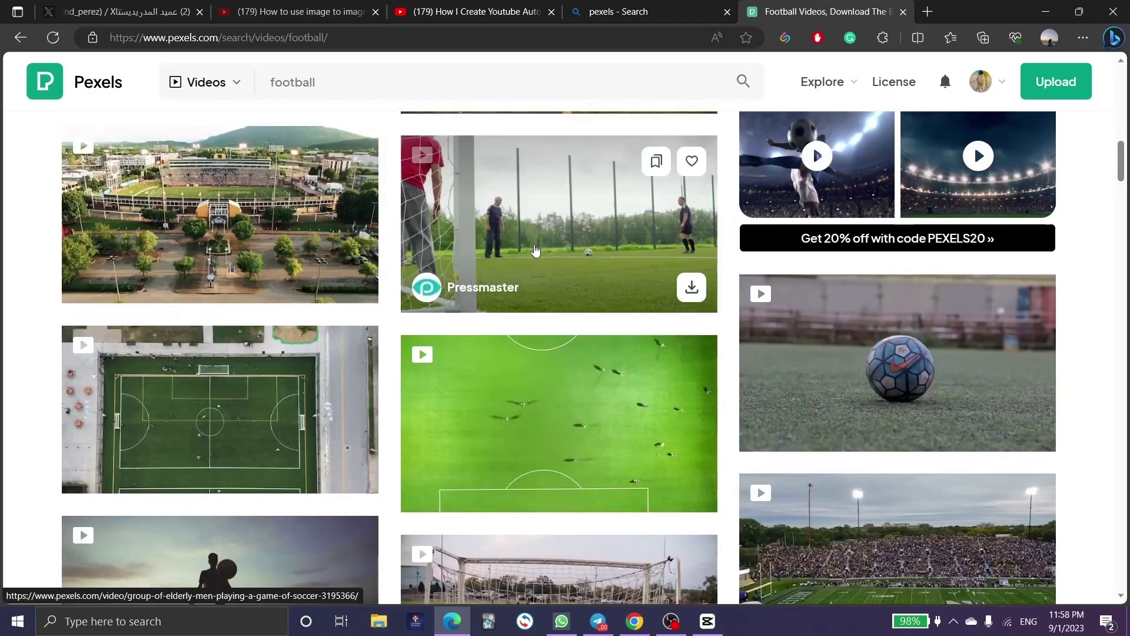
scroll(268, 329, down, 3)
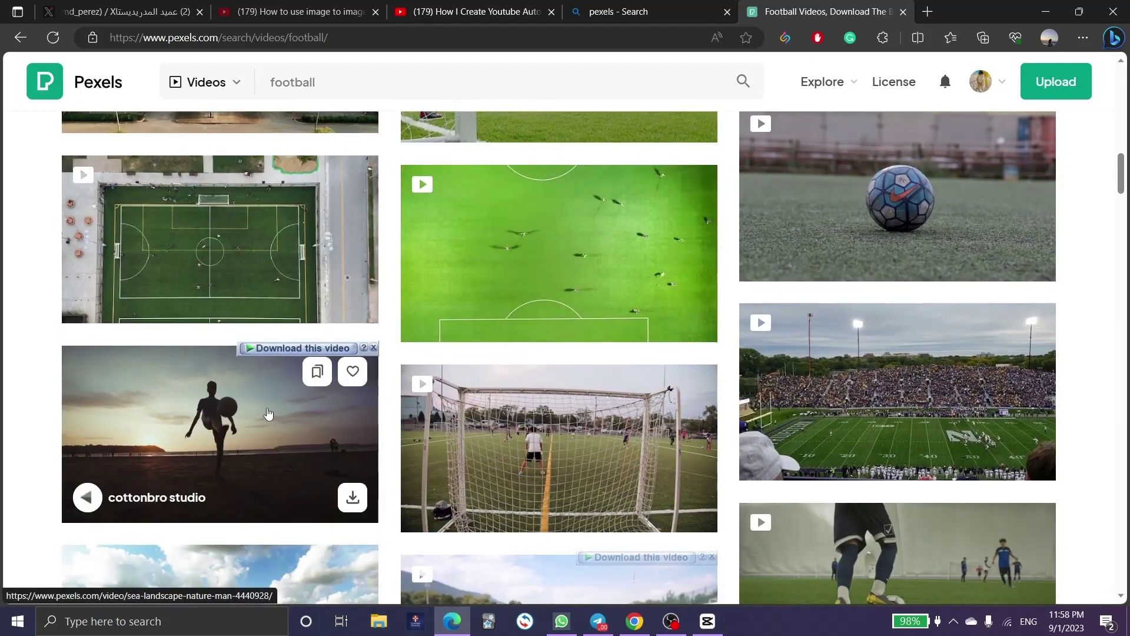
scroll(268, 414, down, 5)
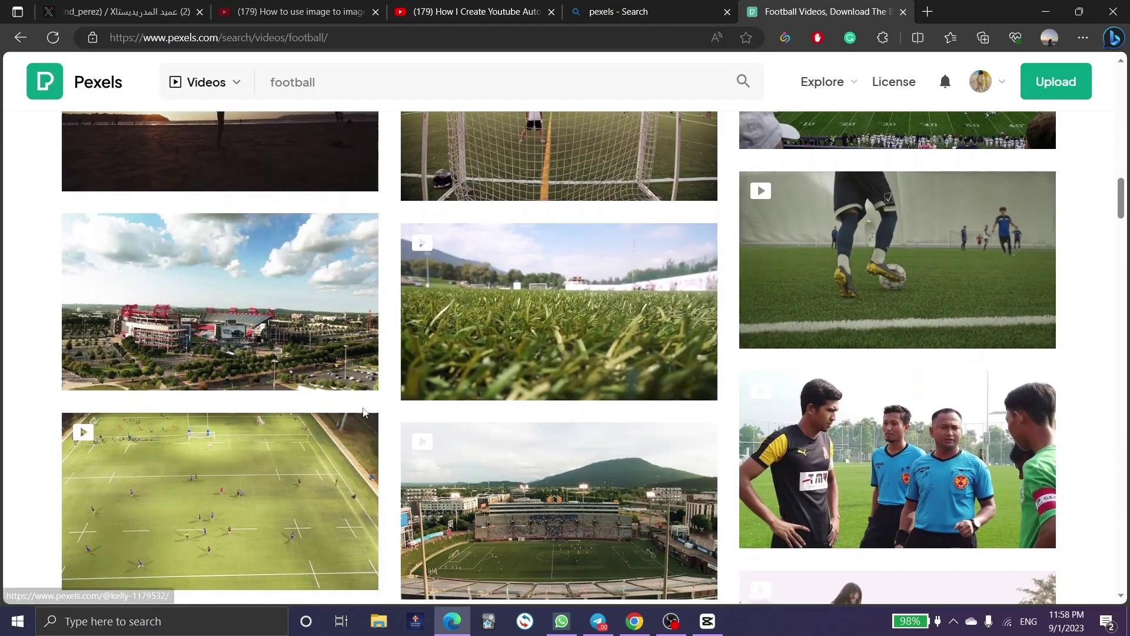
scroll(363, 412, down, 6)
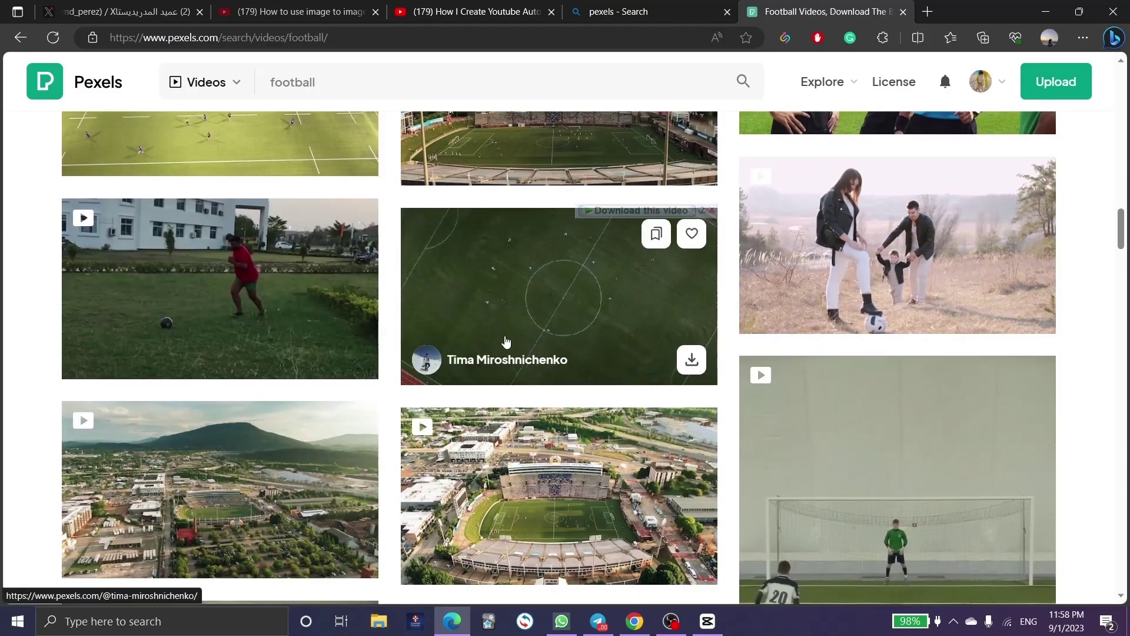
scroll(505, 341, down, 4)
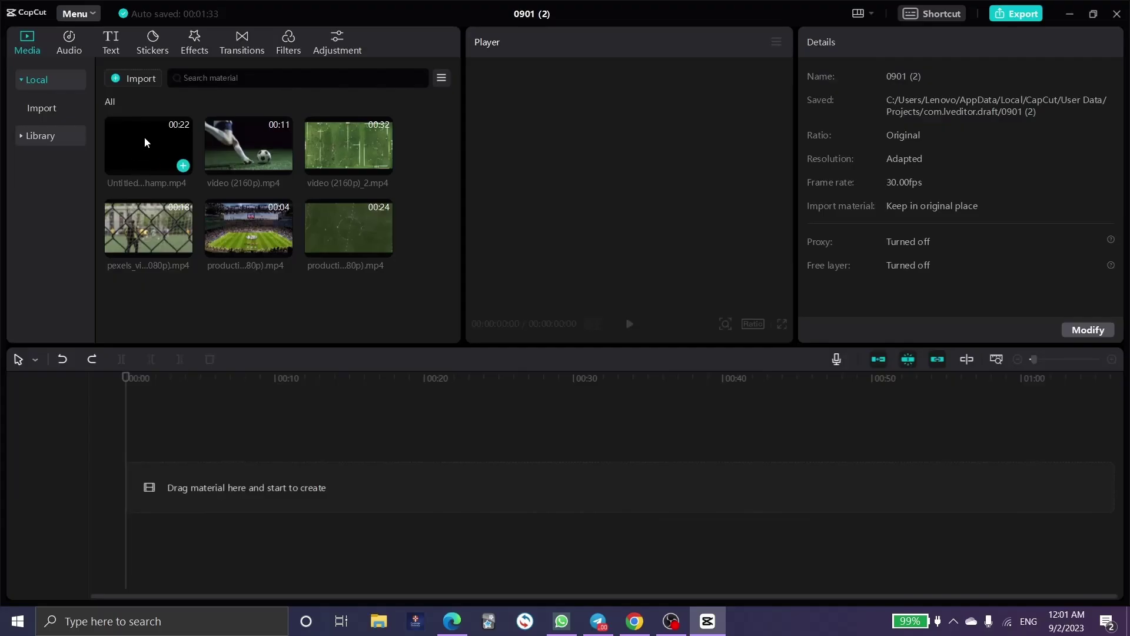
Place the Clipchamp voiceover video on the empty timeline and extract its audio to a separate track.
drag(144, 142, 157, 490)
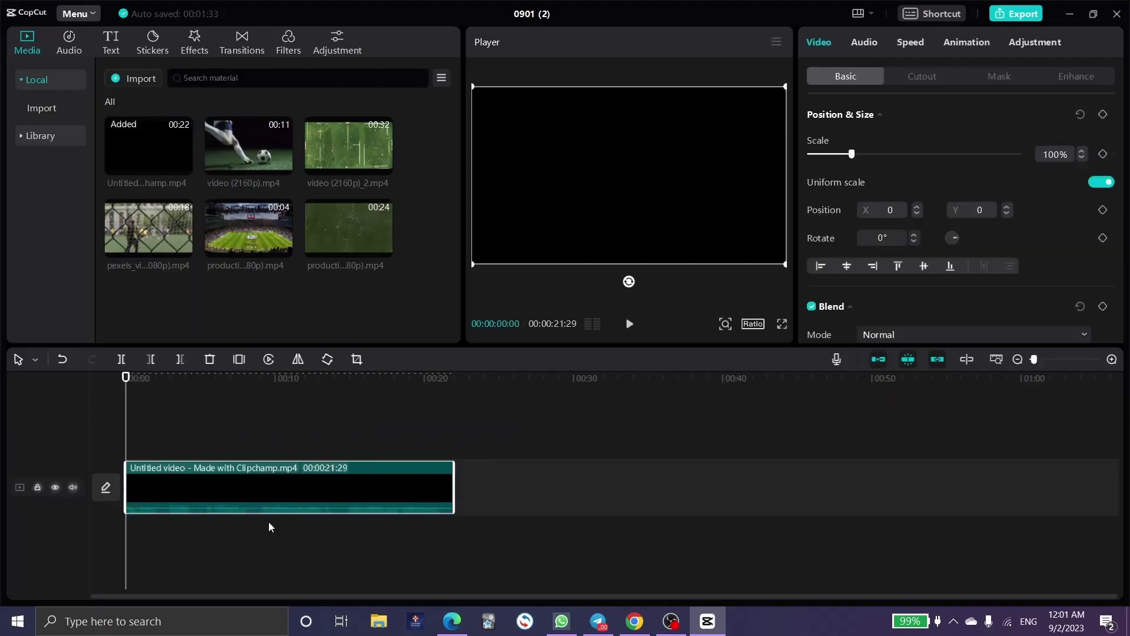
right_click(277, 484)
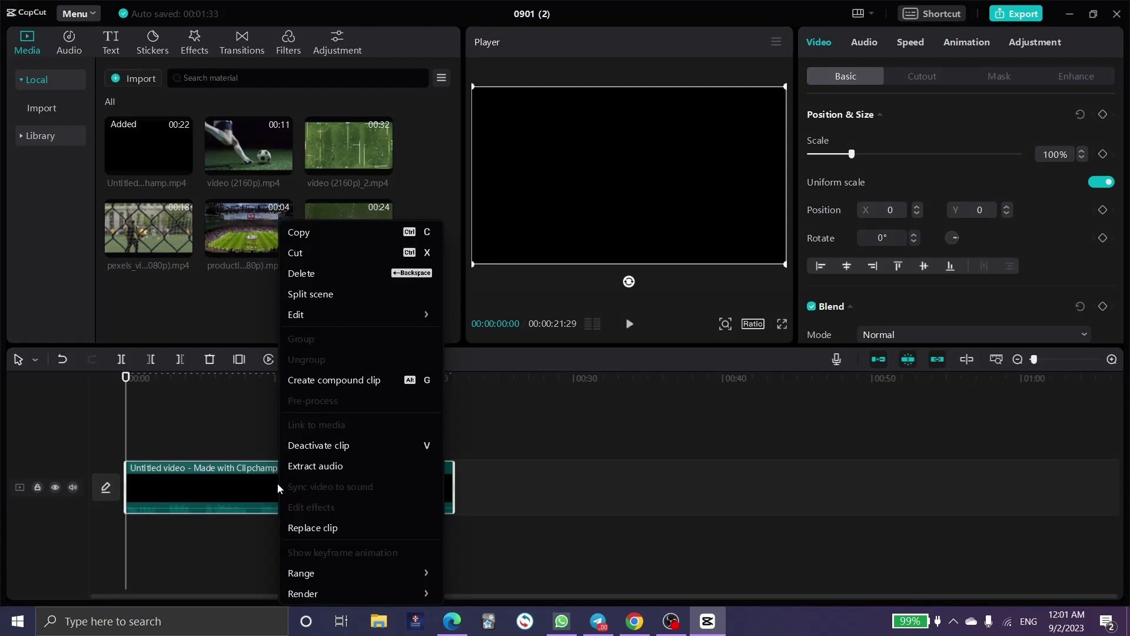
click(318, 467)
Move the extracted audio clear of the black video clip, and delete the black clip from the timeline.
click(404, 424)
drag(380, 543, 677, 542)
drag(317, 535, 687, 542)
click(397, 496)
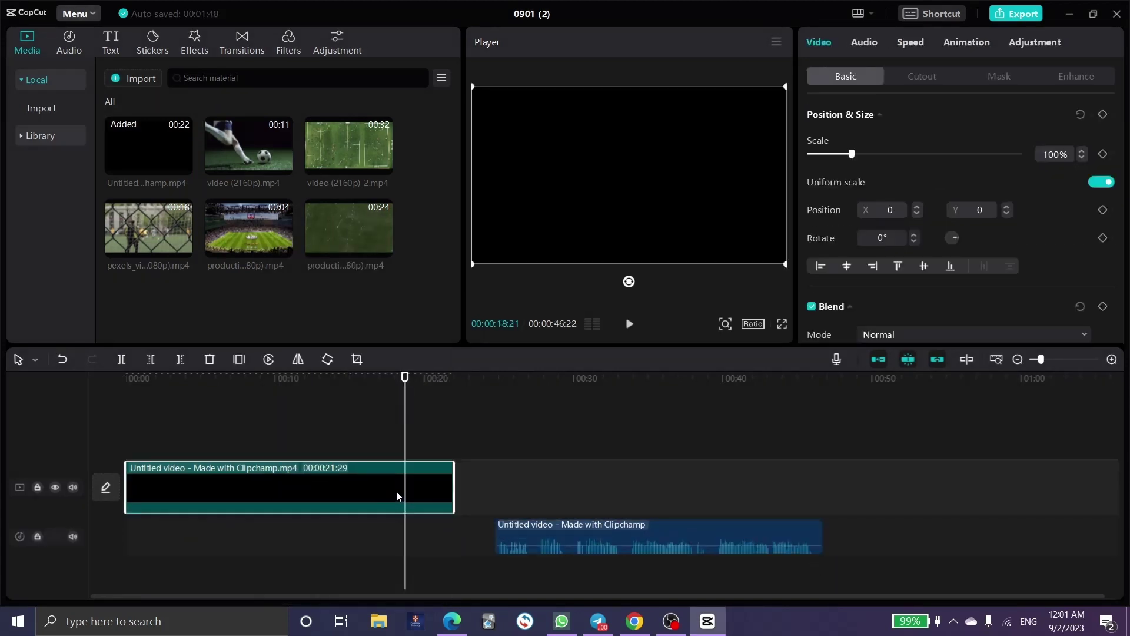
key(Delete)
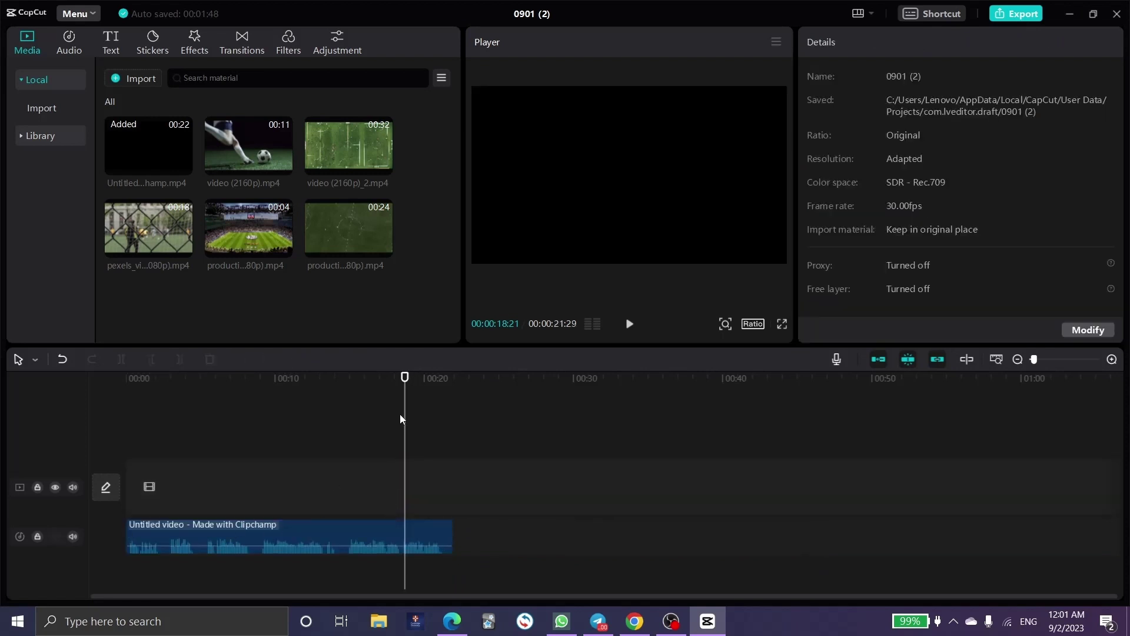
Play the extracted voiceover from the beginning of the timeline to check the narration.
key(Home)
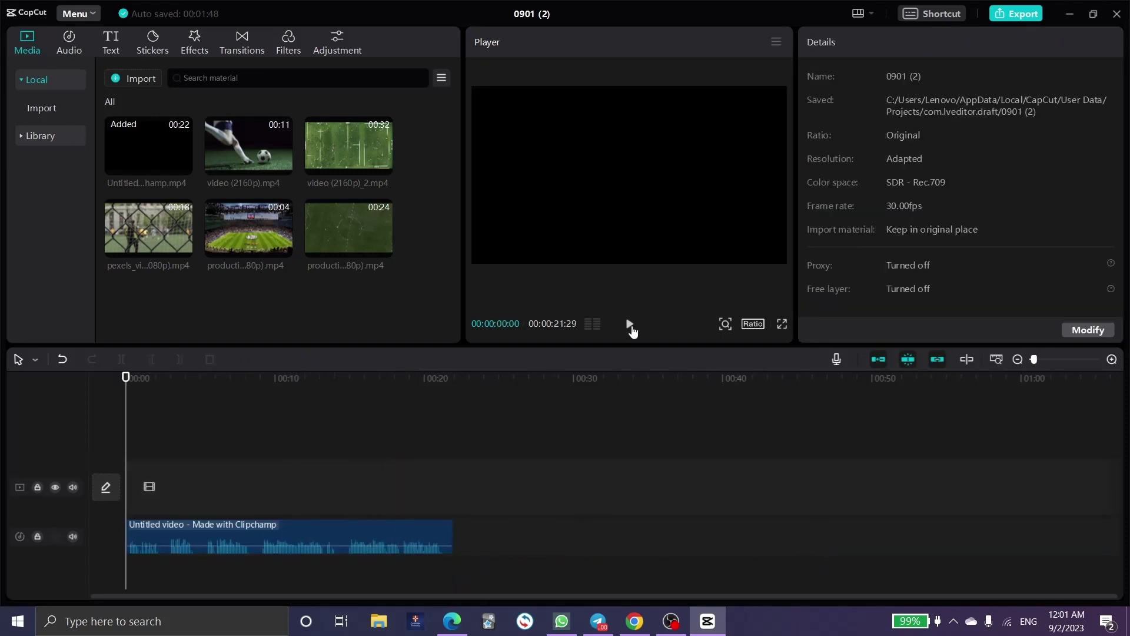
click(630, 325)
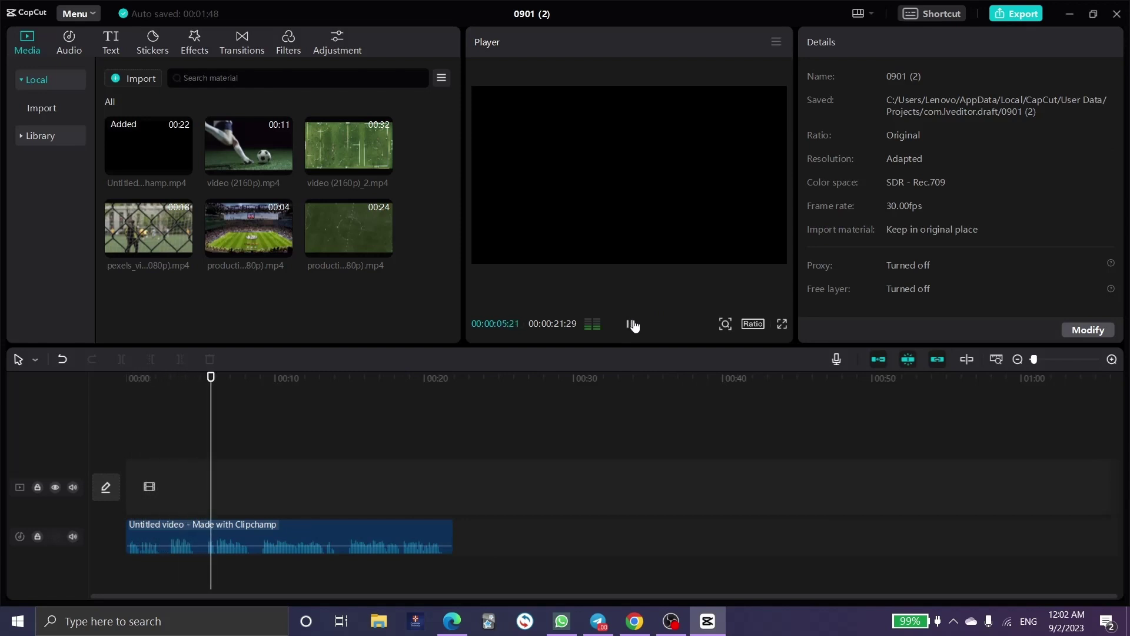
click(631, 324)
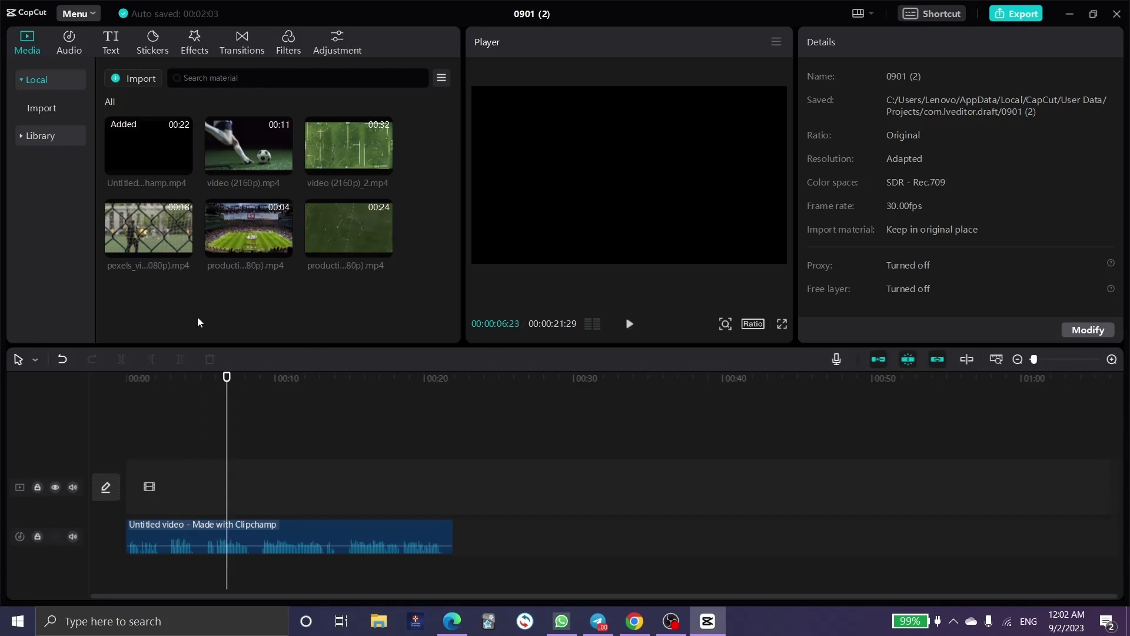
Add the football stock clips to the video track above the voiceover and preview the sequence from the start.
drag(314, 225, 371, 150)
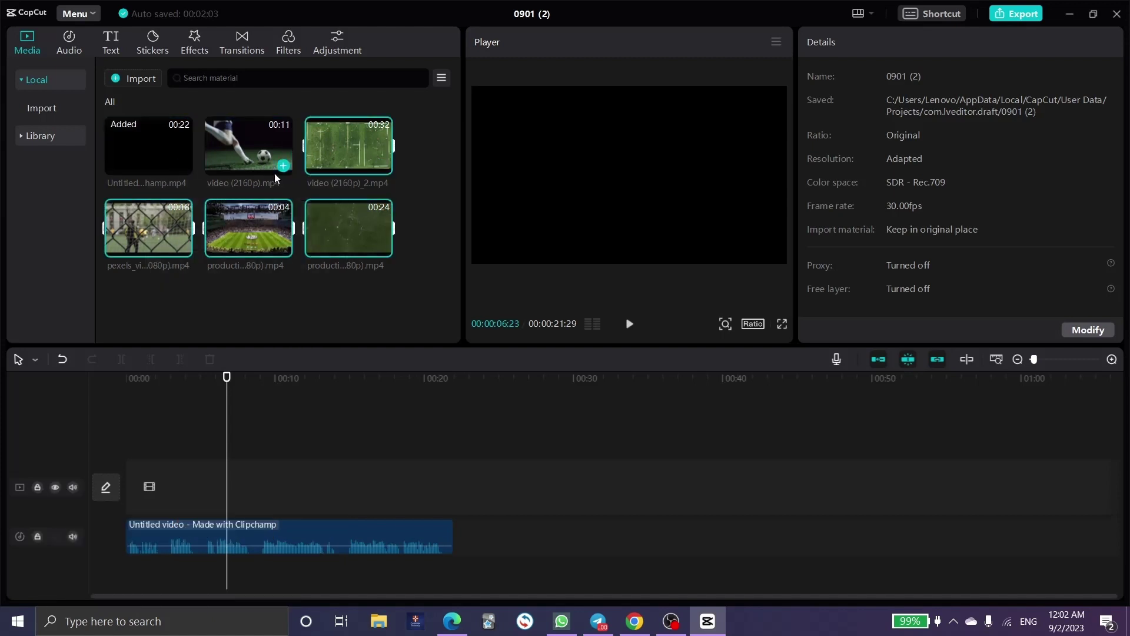
drag(271, 170, 440, 495)
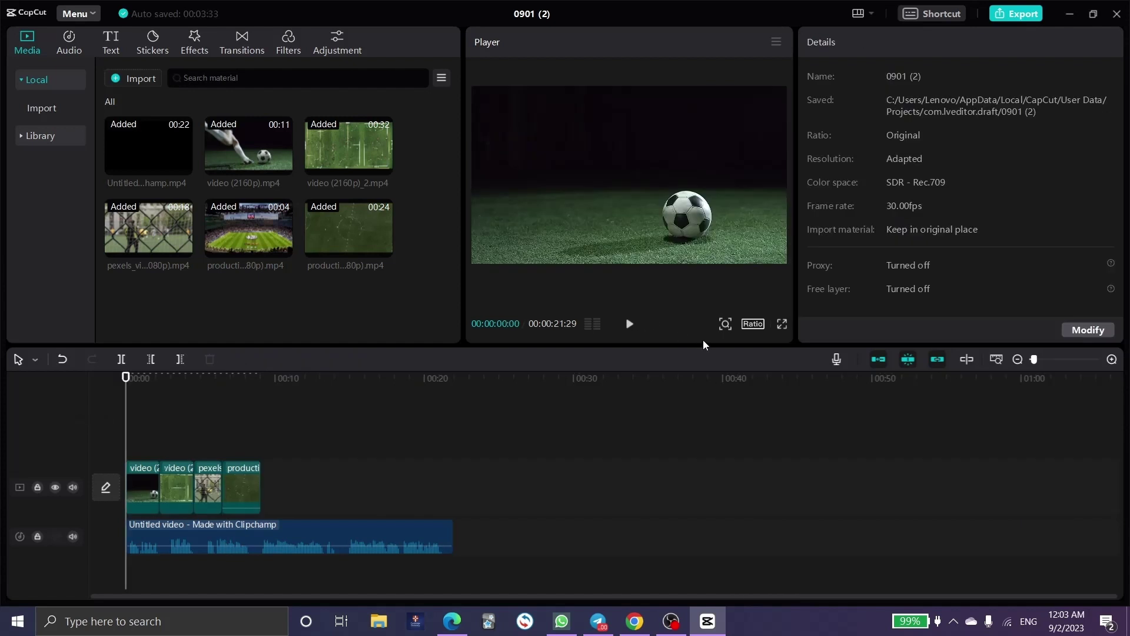
click(627, 330)
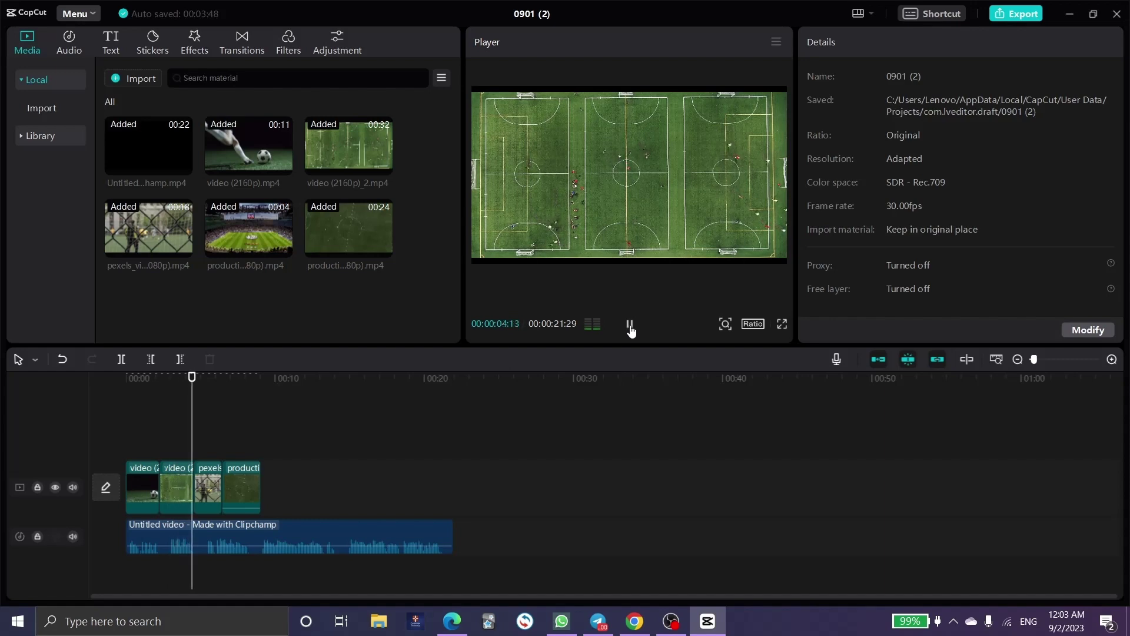
click(630, 328)
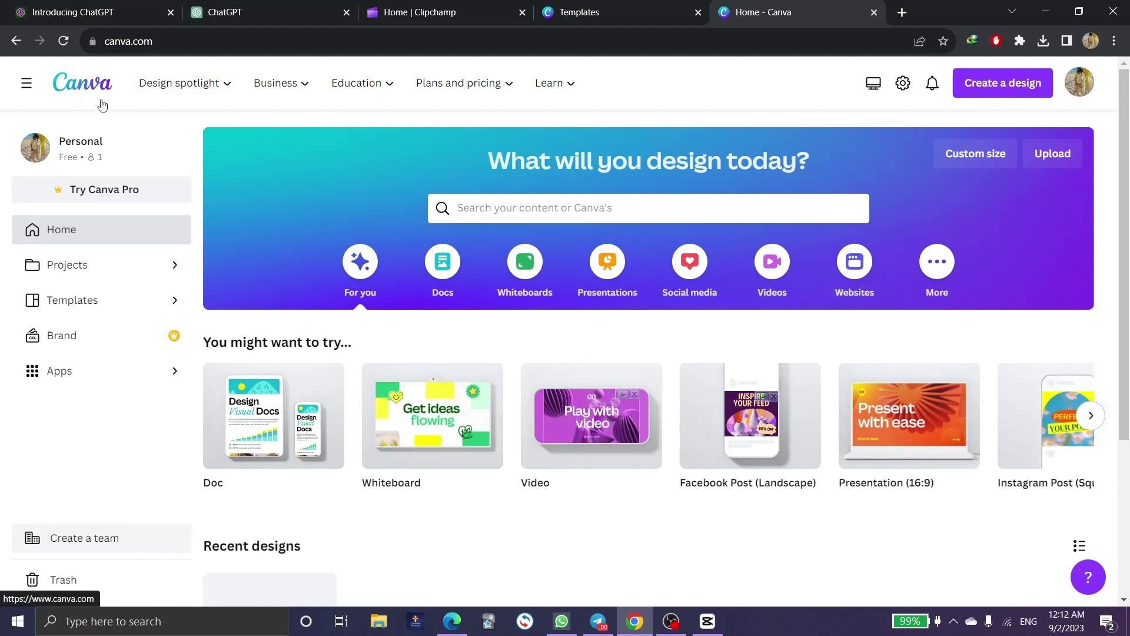
In Canva, find the Minimalist Architecture YouTube Intro Video among the "youtube video intro" templates and open it for customizing.
click(492, 207)
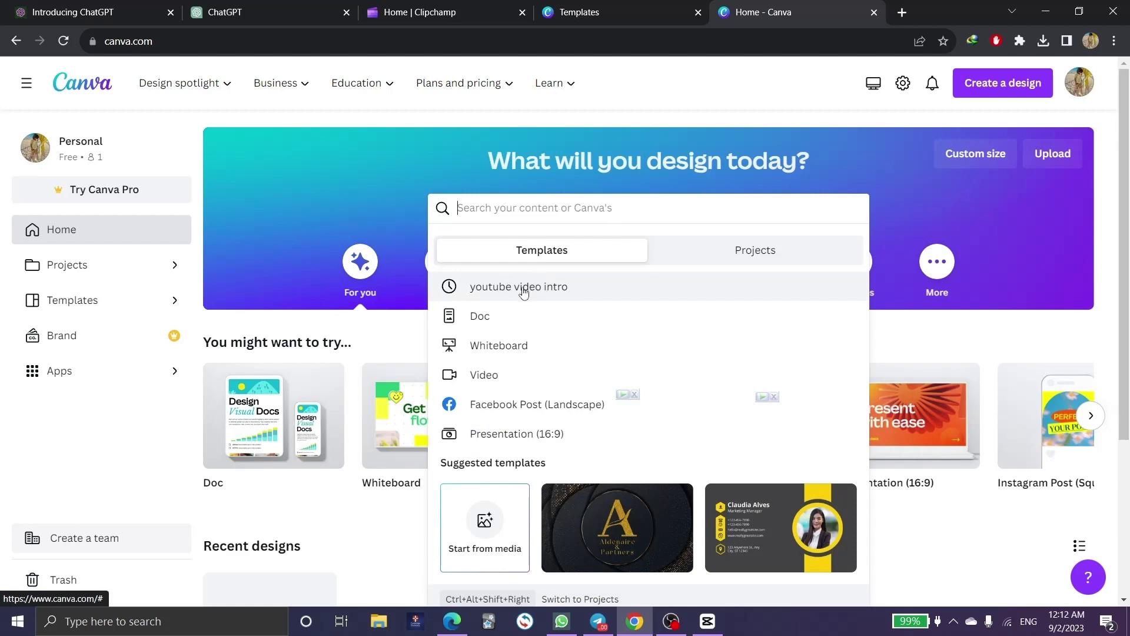
click(523, 289)
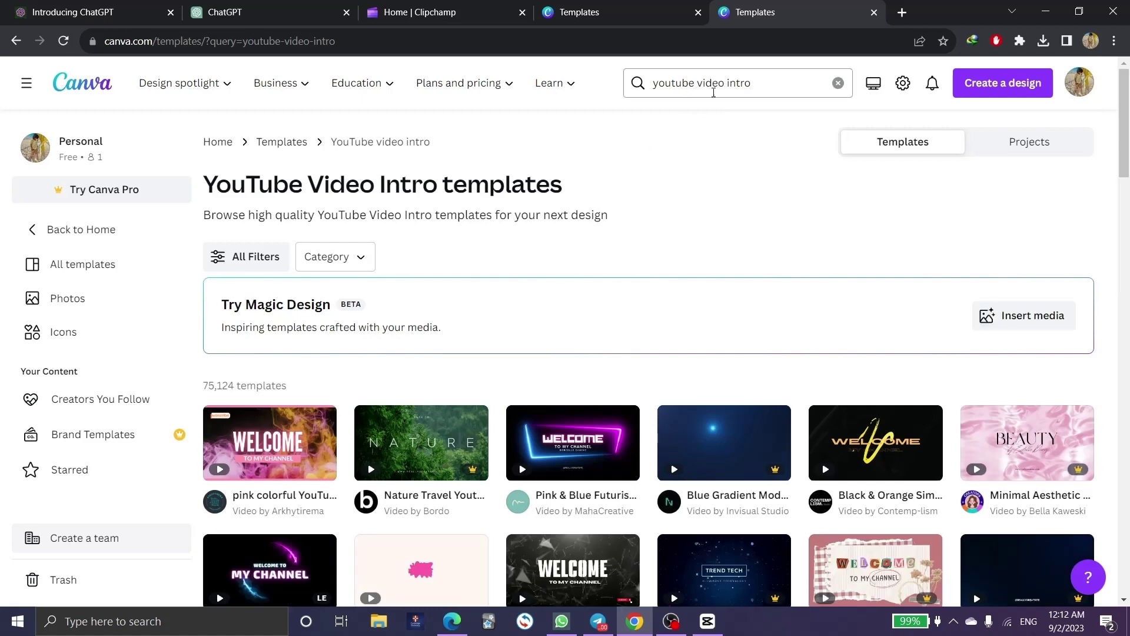
scroll(492, 277, down, 1)
scroll(583, 324, down, 2)
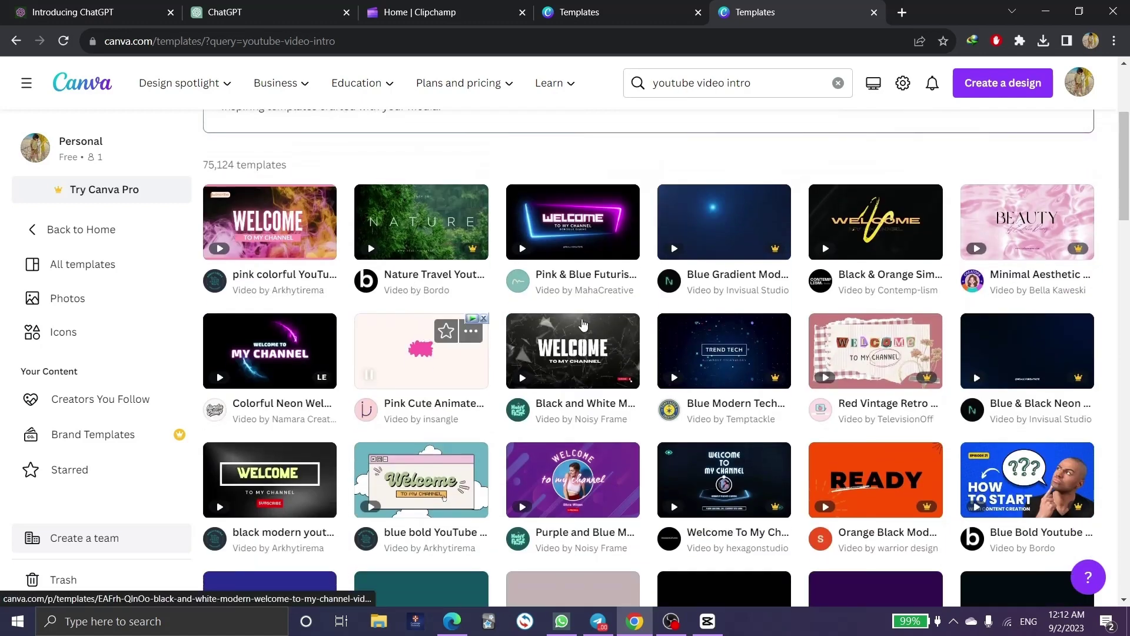
scroll(583, 325, down, 3)
scroll(536, 338, down, 1)
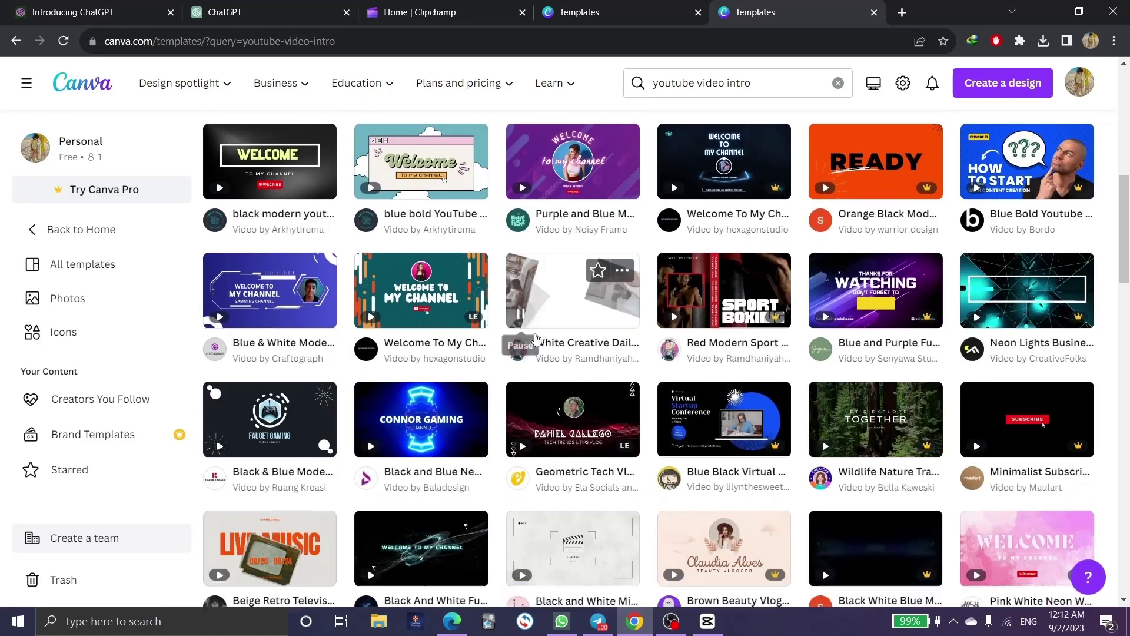
scroll(536, 337, down, 5)
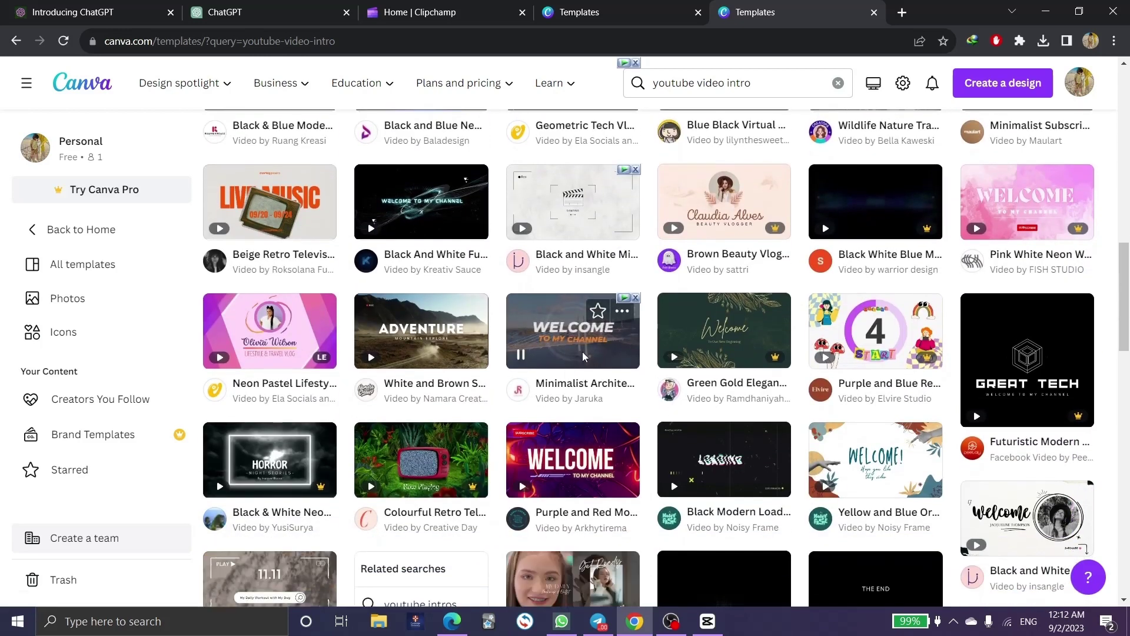
scroll(565, 372, down, 1)
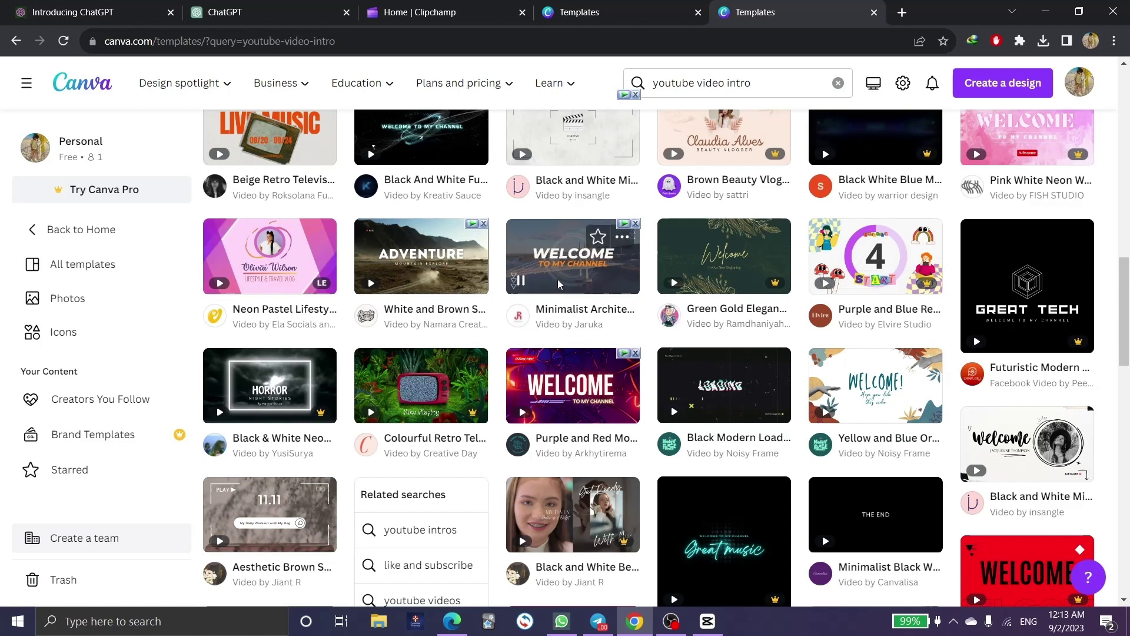
click(573, 268)
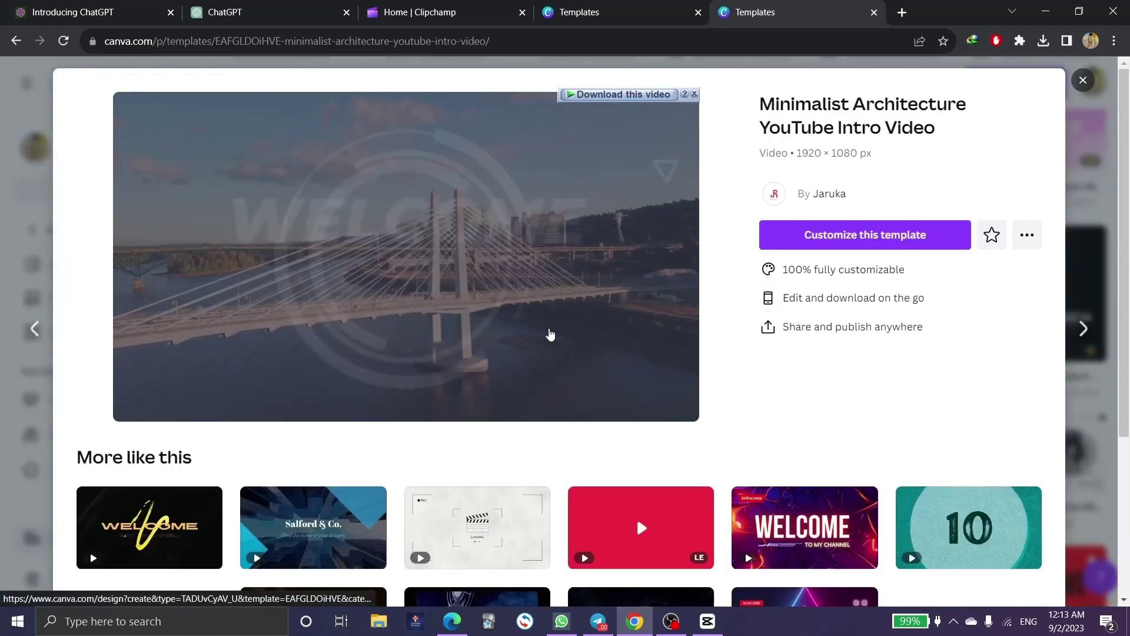
click(872, 237)
Search the elements for "football" videos and add the 11-second aerial clip of the pitch and goal to the intro.
click(26, 180)
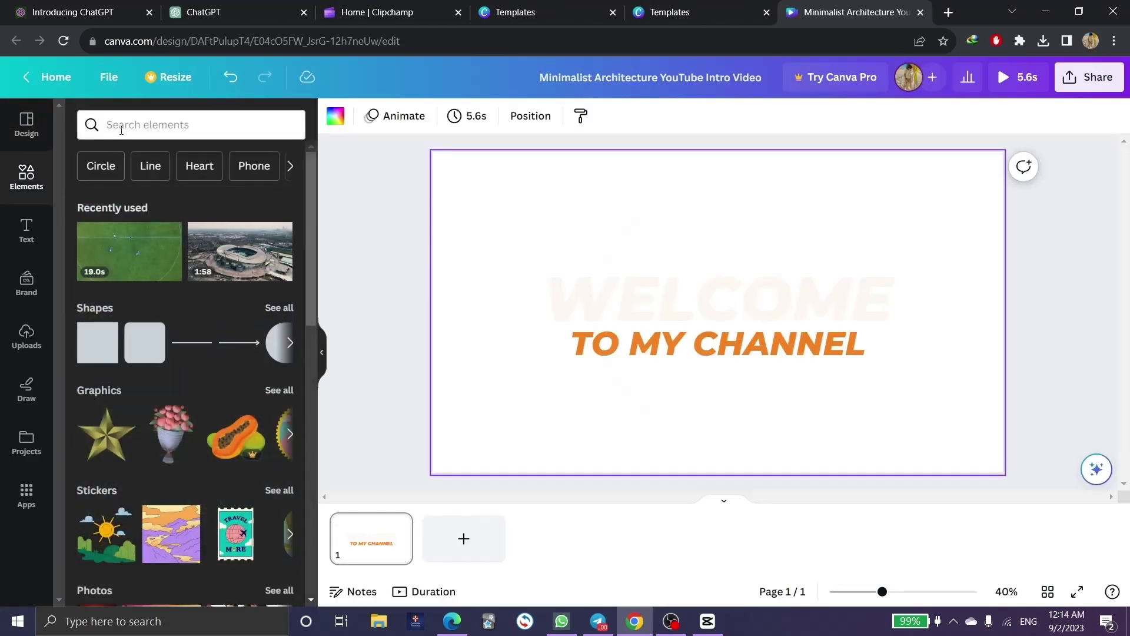
click(129, 123)
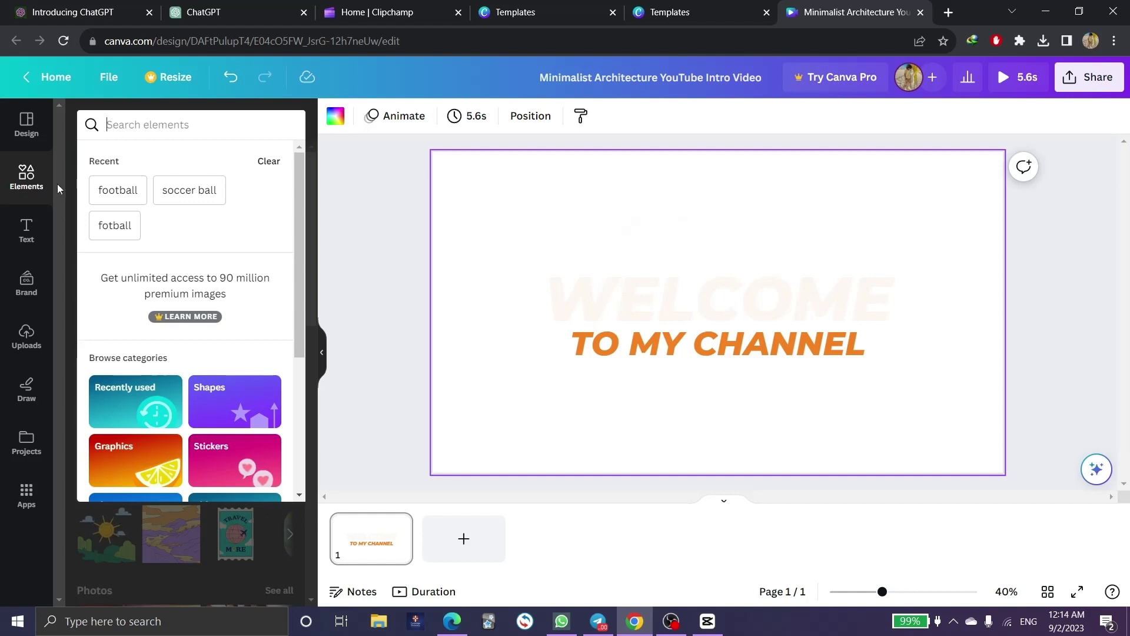
click(118, 190)
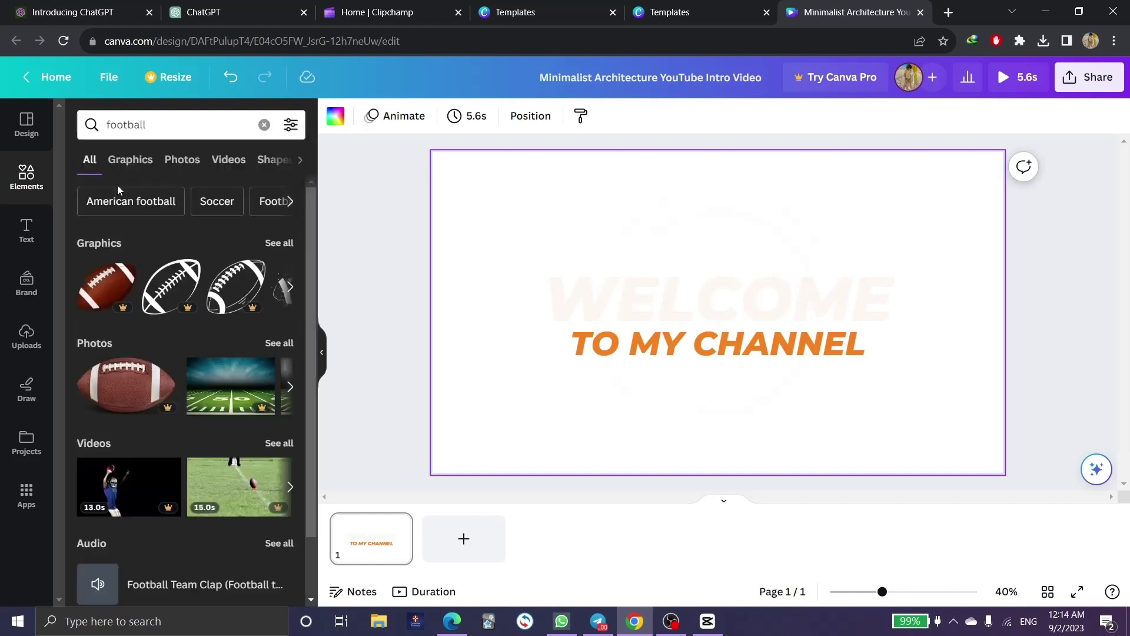
click(237, 162)
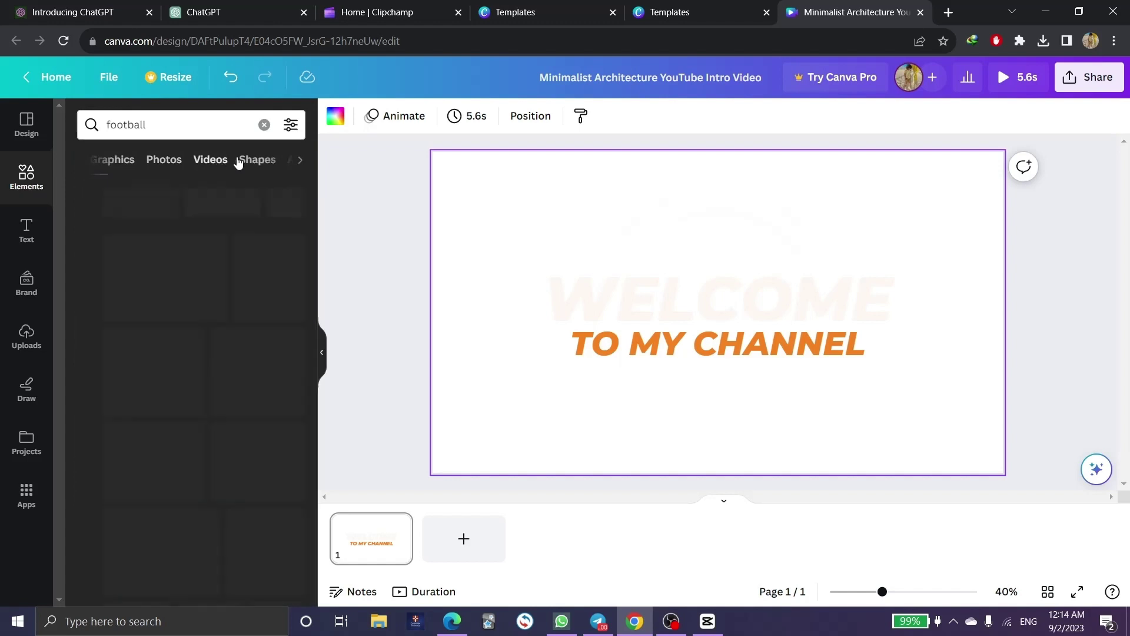
scroll(209, 298, down, 5)
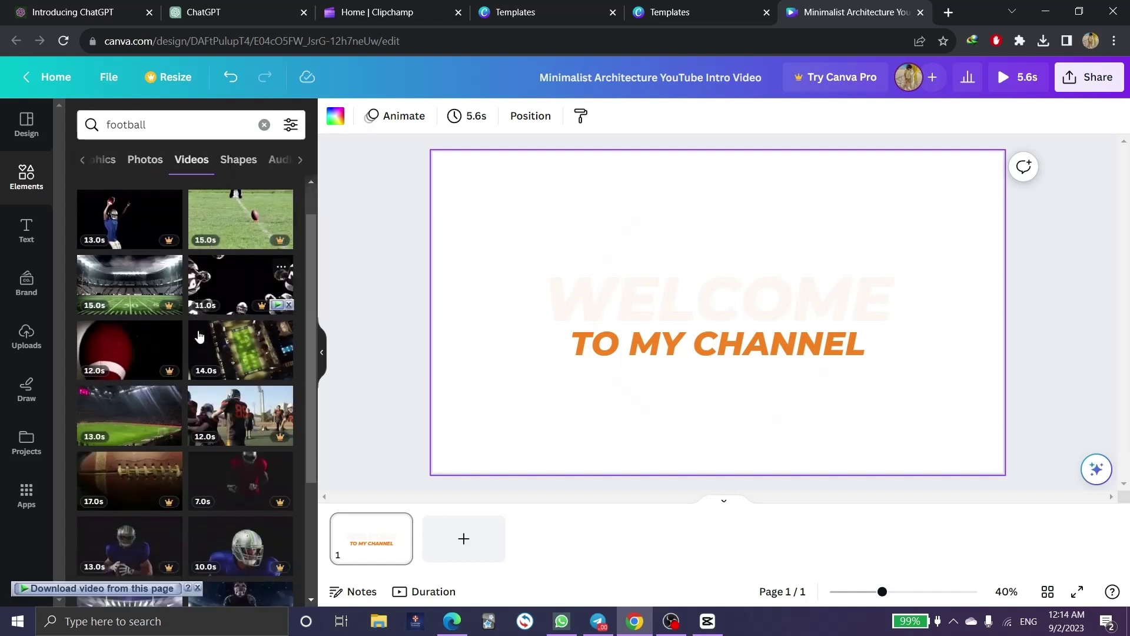
scroll(197, 328, down, 3)
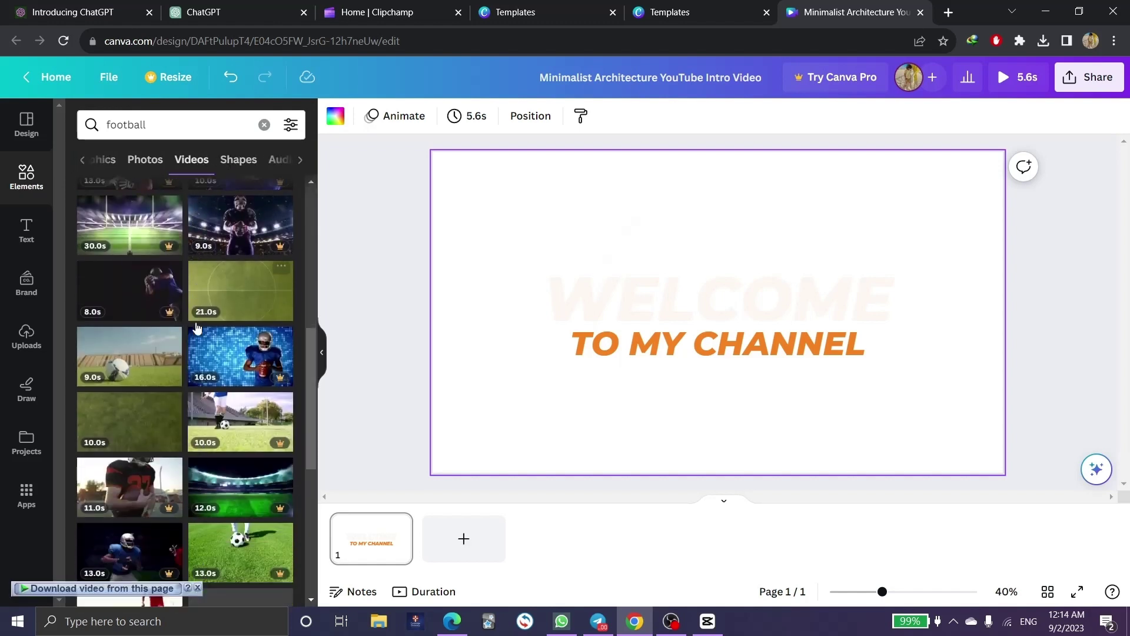
scroll(177, 391, down, 5)
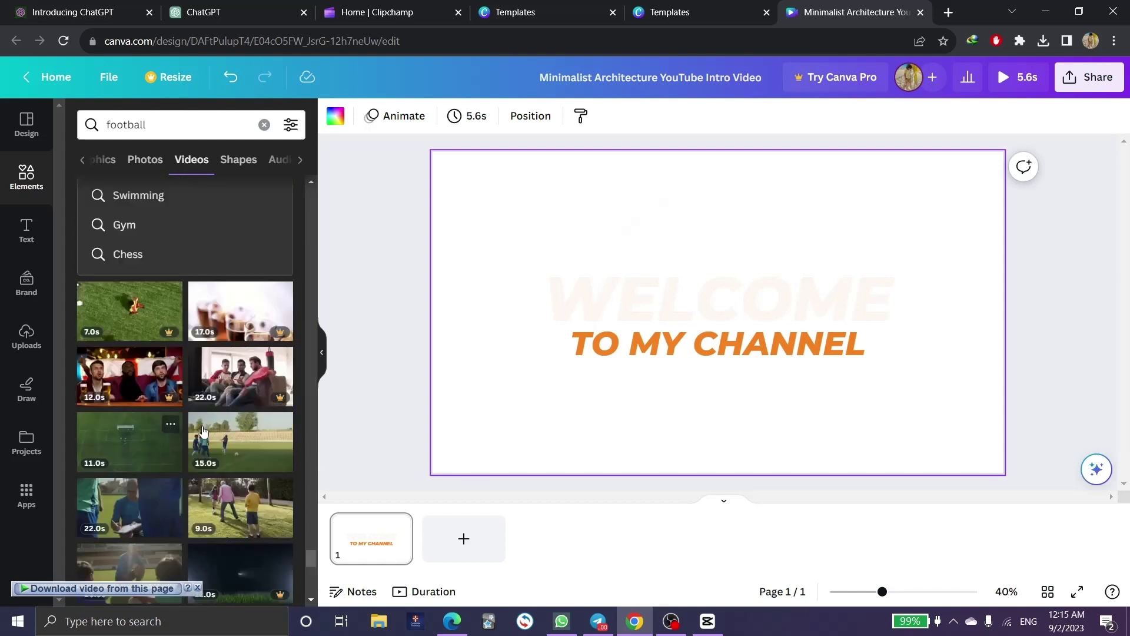
click(134, 443)
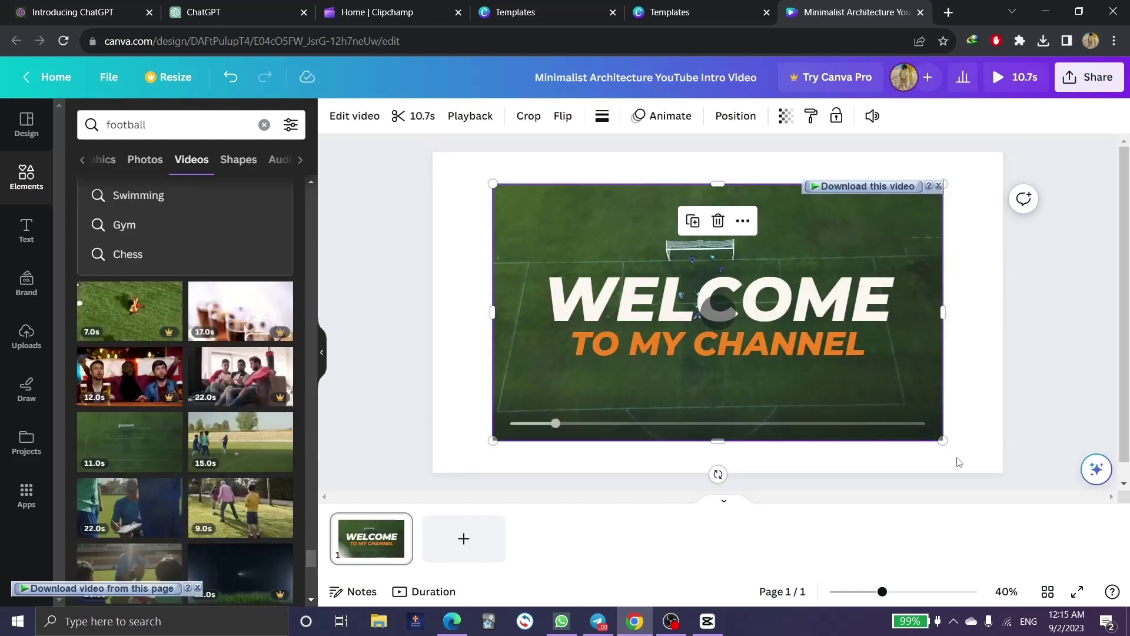
Replace the intro's title text with "FOOTBALL" on the upper line and "HISTORY" on the lower line.
click(837, 299)
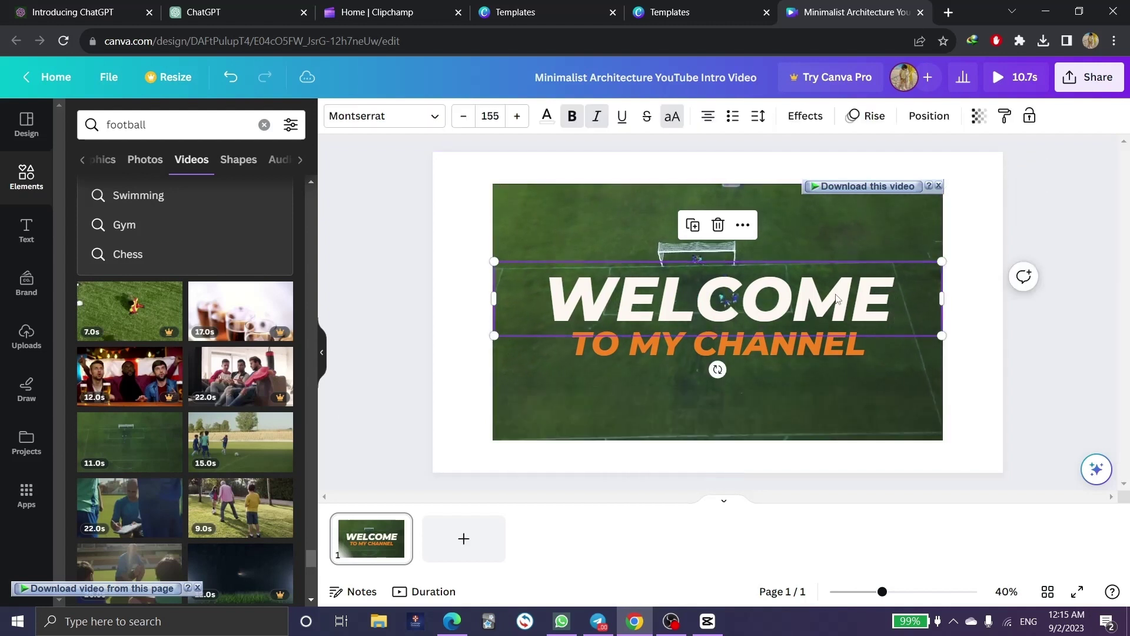
double_click(780, 306)
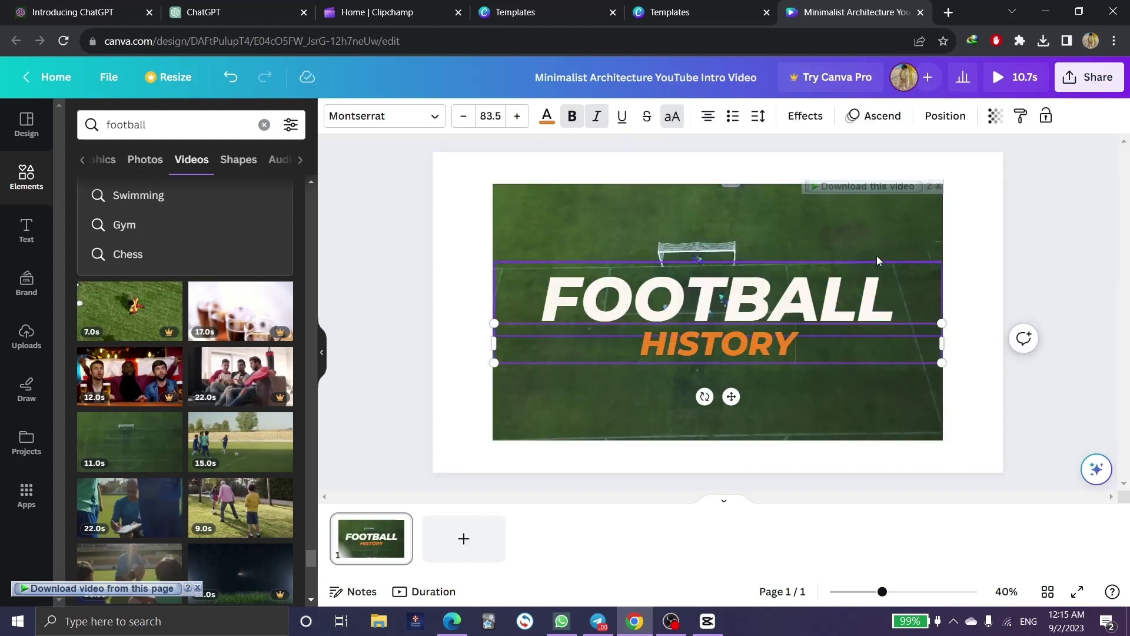
click(868, 231)
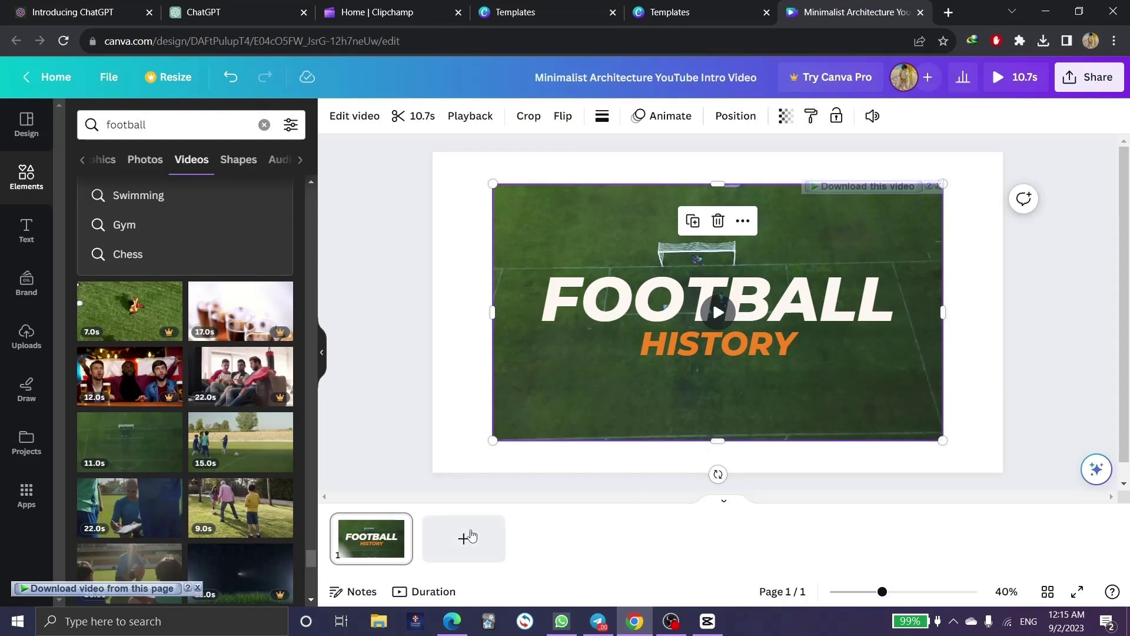
Show the page durations and shorten the intro page to about 4 seconds.
click(429, 592)
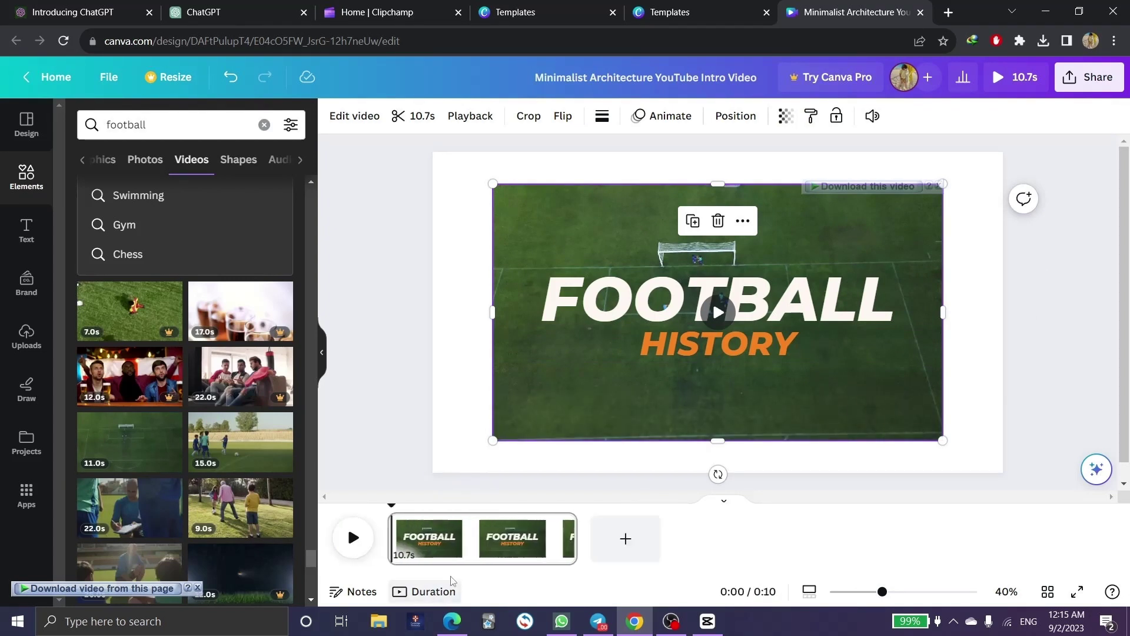
click(573, 539)
drag(573, 538, 458, 550)
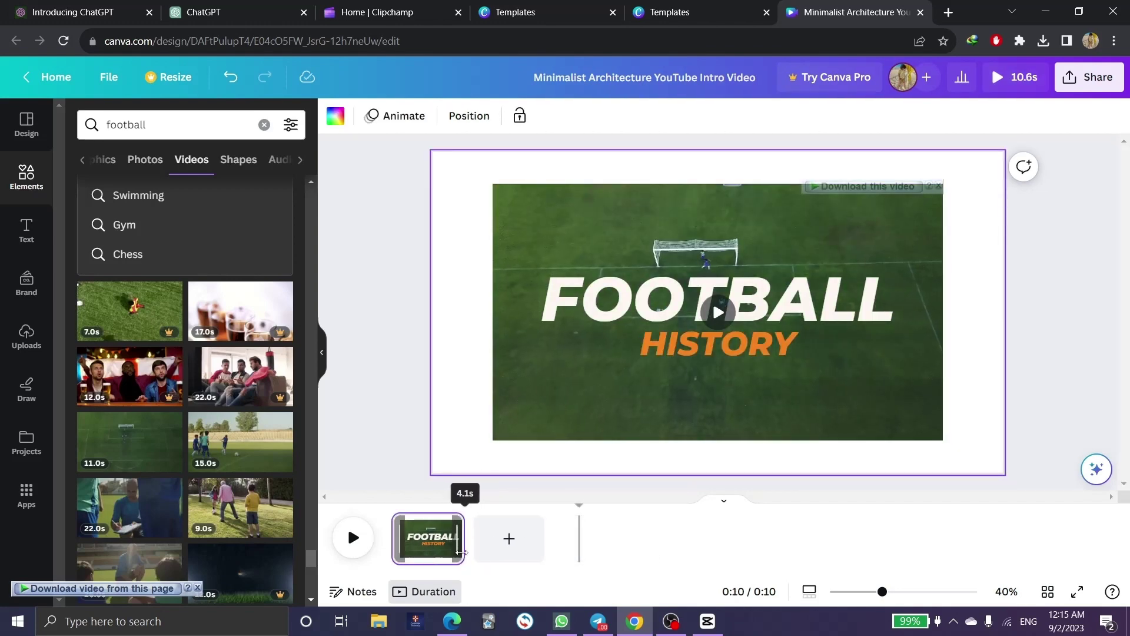
Download the finished intro as an MP4 video in 1080p quality.
click(1087, 78)
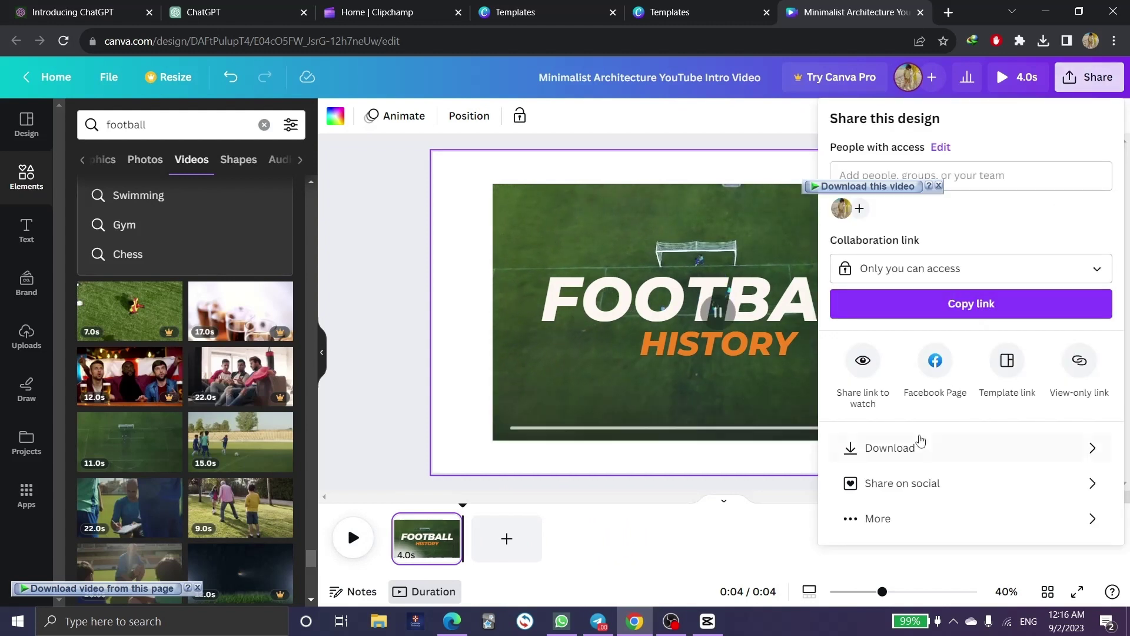
click(902, 449)
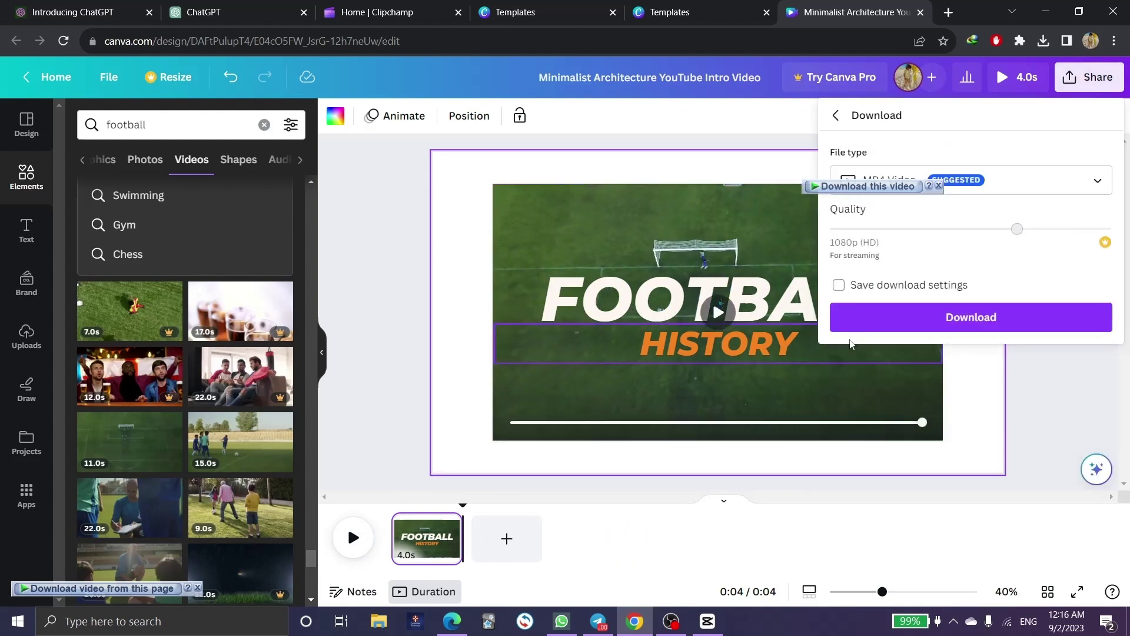
click(933, 318)
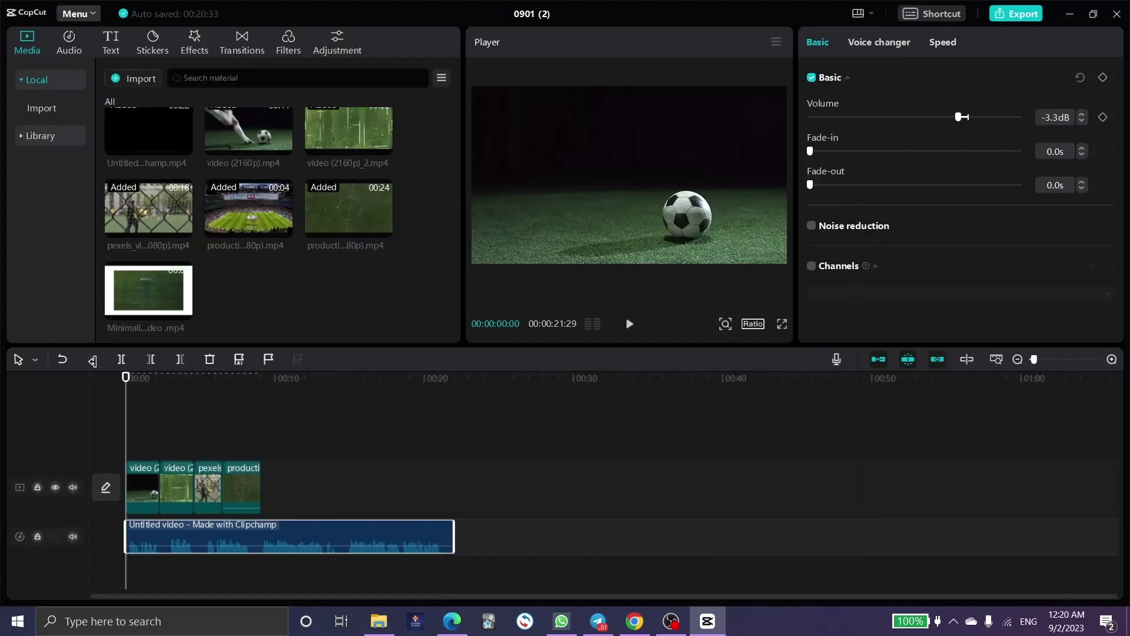
In CapCut, insert the downloaded football intro at the very start of the video track, before the stock clips.
drag(180, 307, 141, 488)
drag(220, 520, 115, 497)
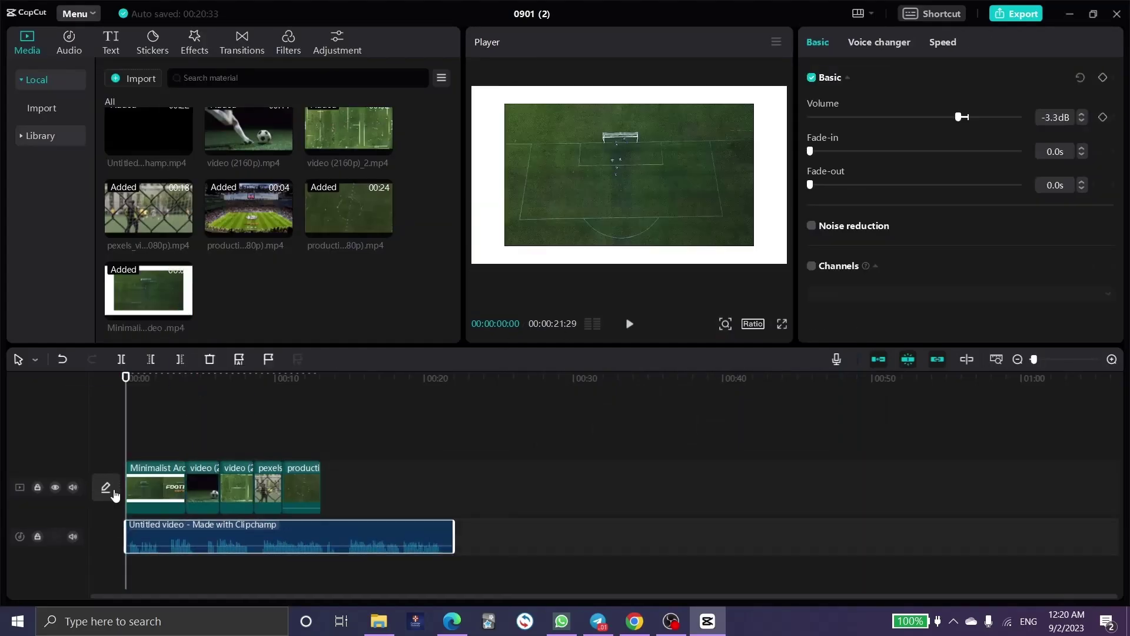
Play back the inserted intro, and generate English auto captions from the speech in the video.
click(628, 325)
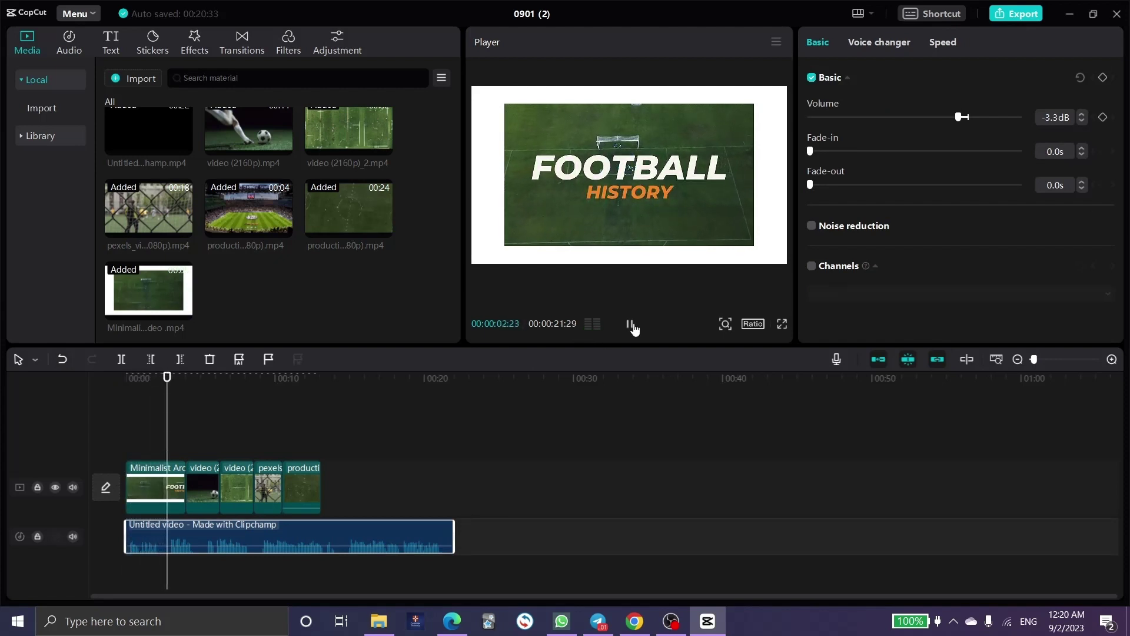
click(630, 323)
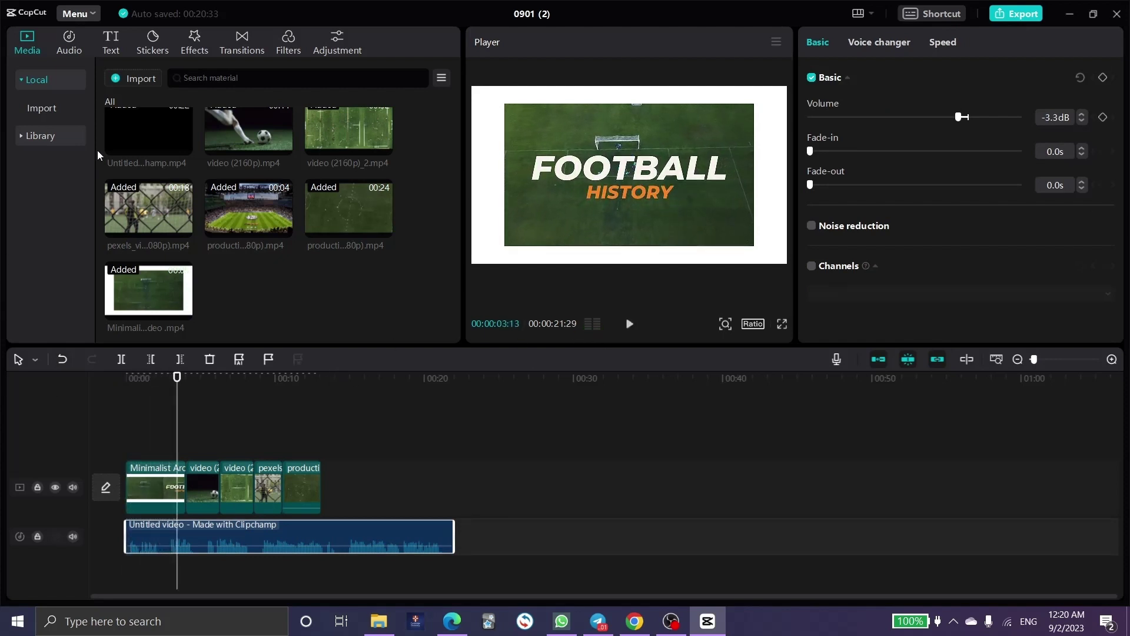
click(111, 39)
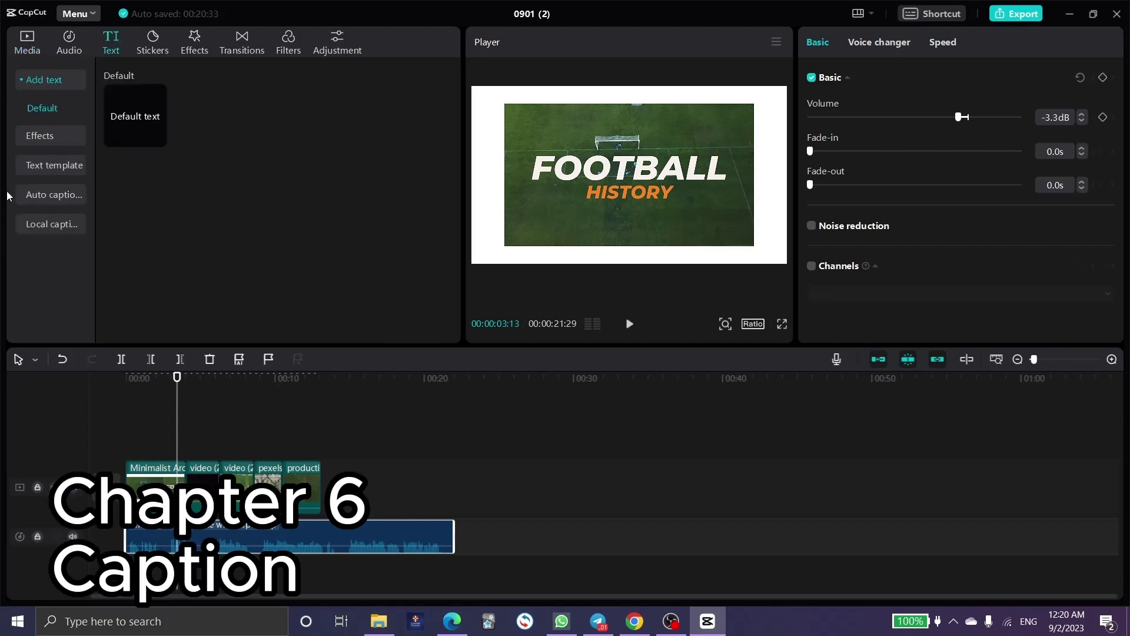
click(33, 200)
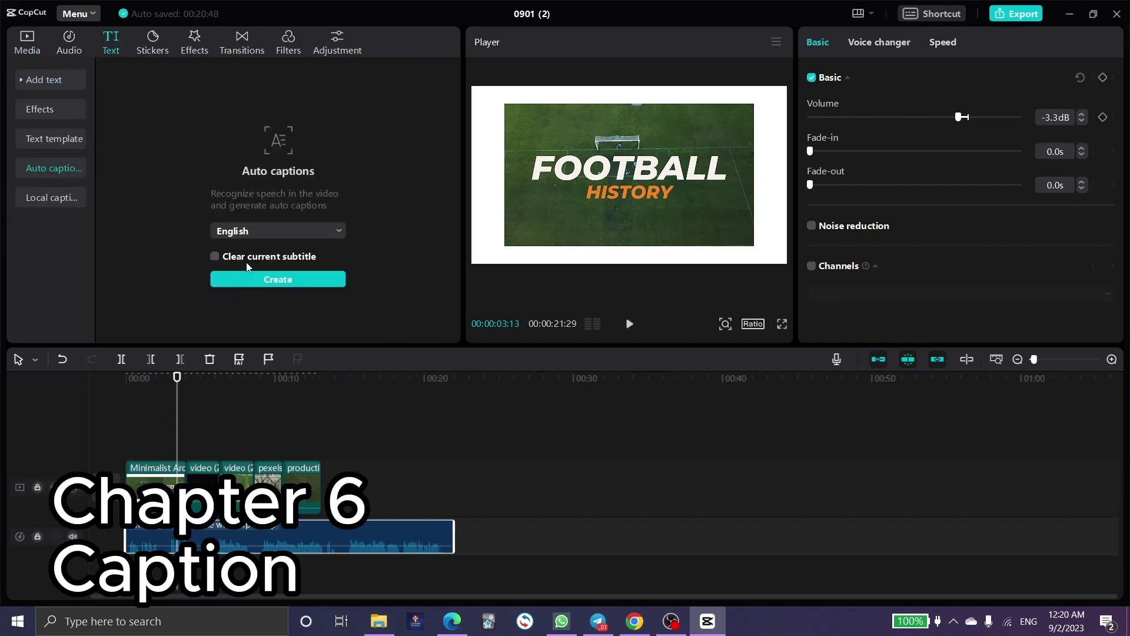
click(259, 280)
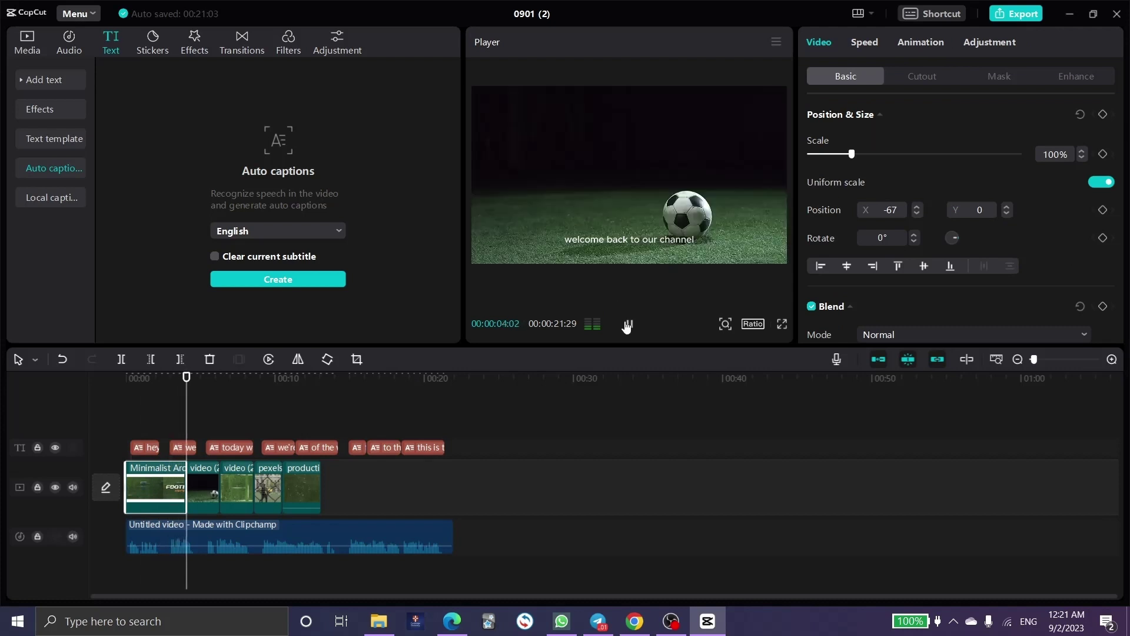
Style all the captions with a light blue text color and font size 9.
click(650, 240)
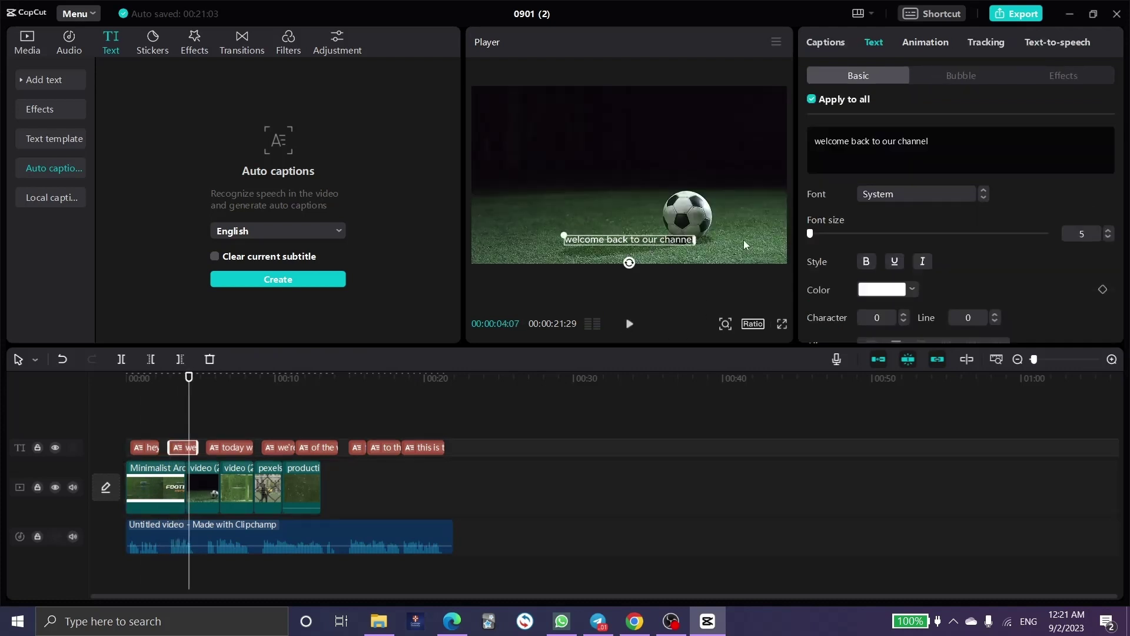
click(911, 289)
click(885, 334)
click(931, 292)
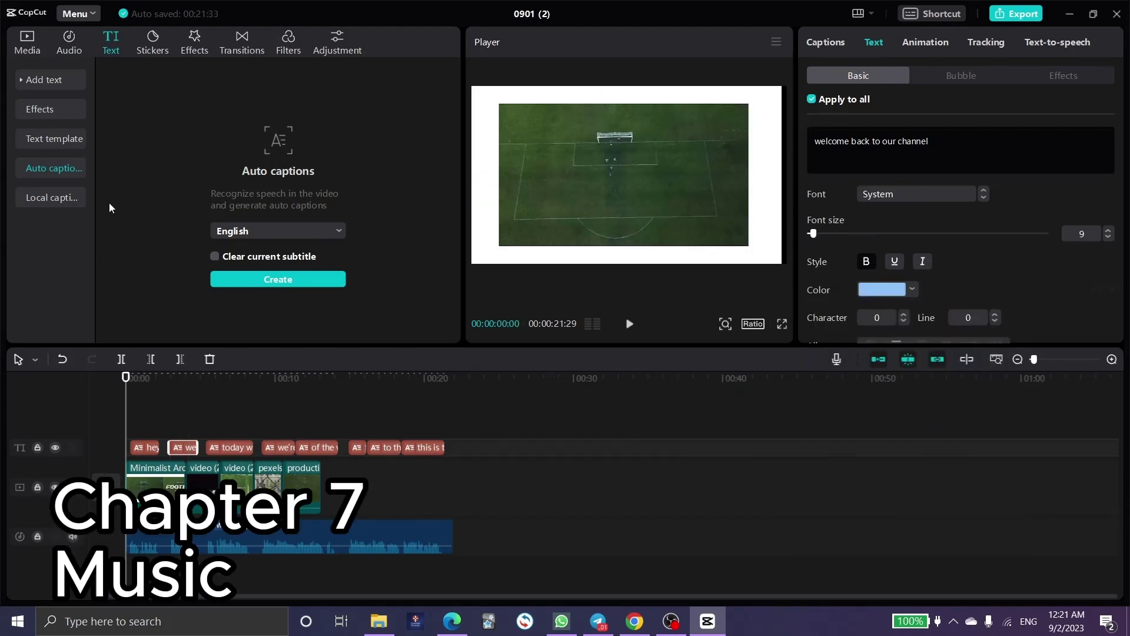
Download the library song "For drive races! Fast-paced Western music synth(1450406)" and place it under the voiceover, starting at 0:00.
click(73, 41)
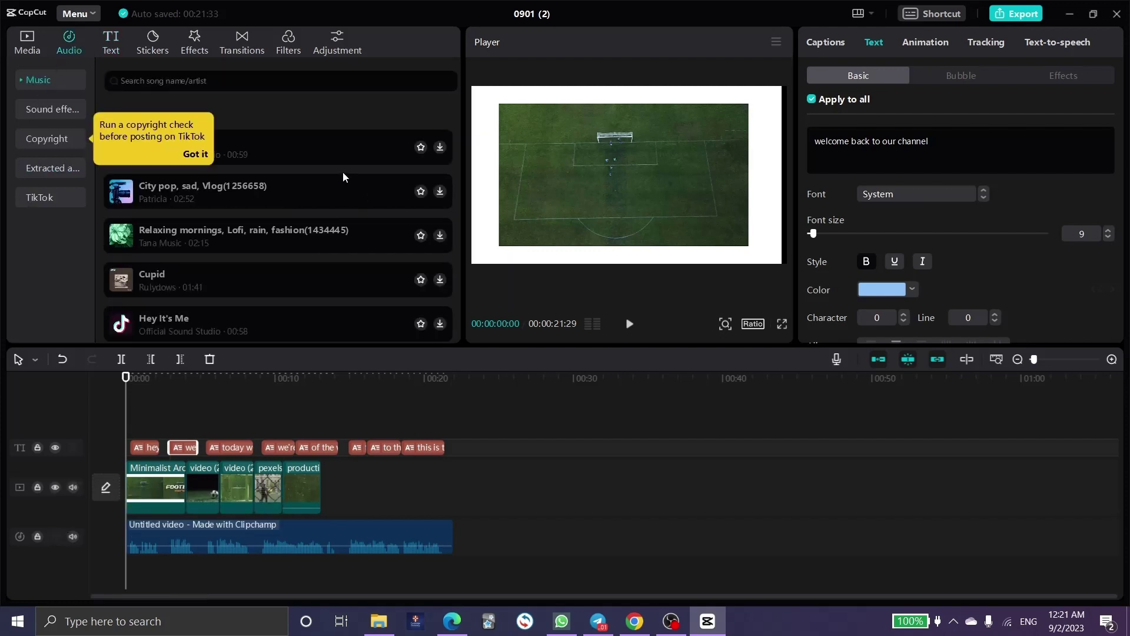
scroll(246, 179, down, 3)
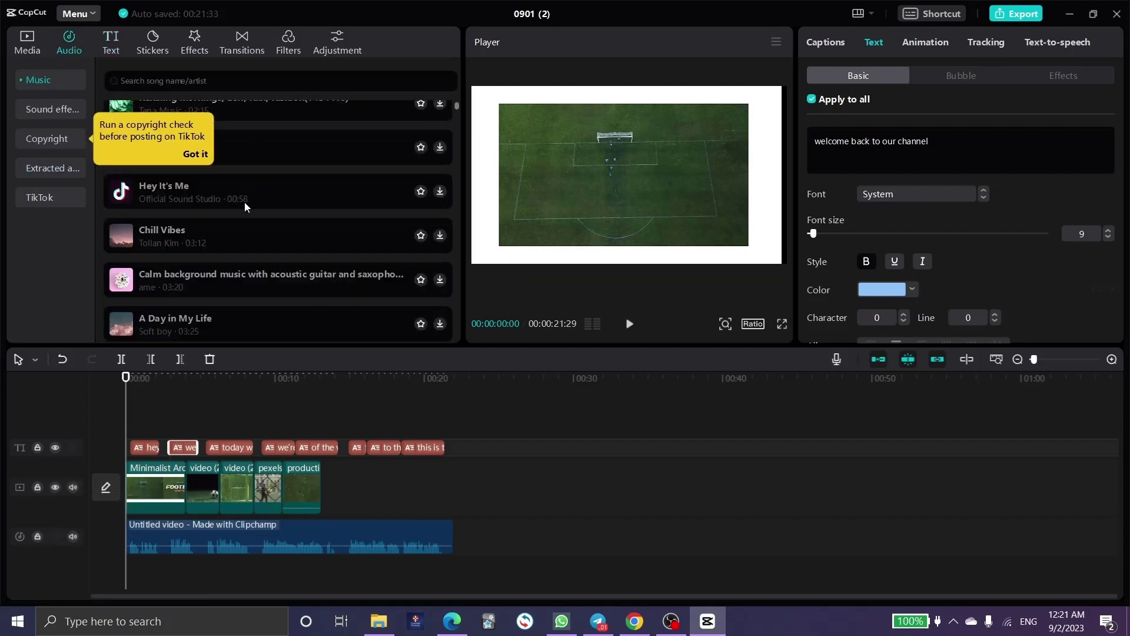
scroll(245, 209, down, 3)
scroll(231, 170, down, 5)
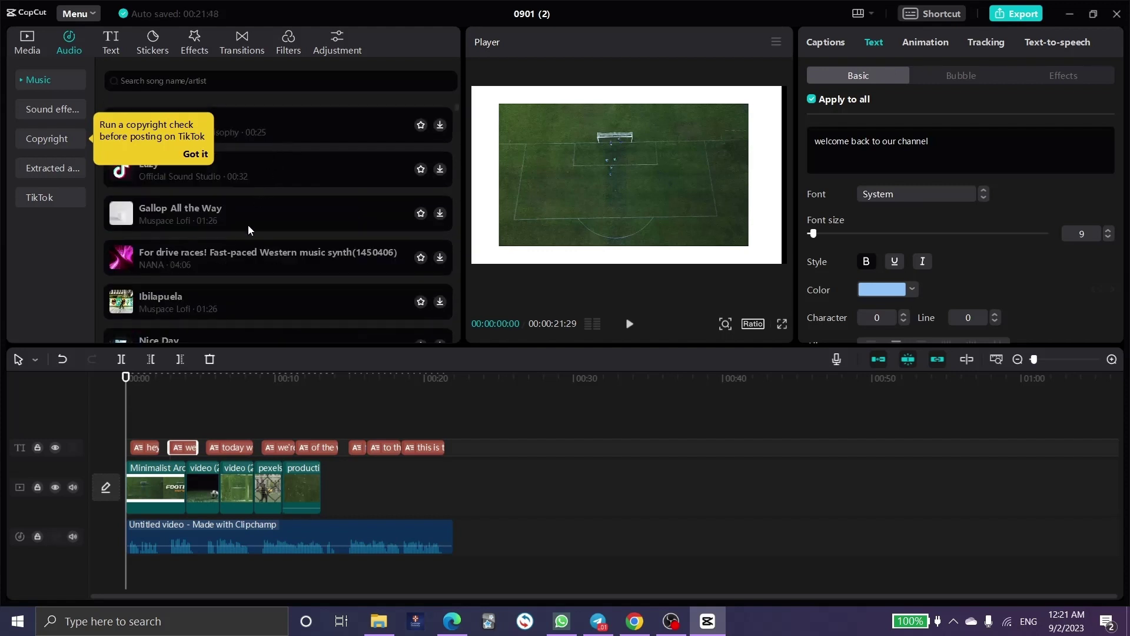
click(441, 258)
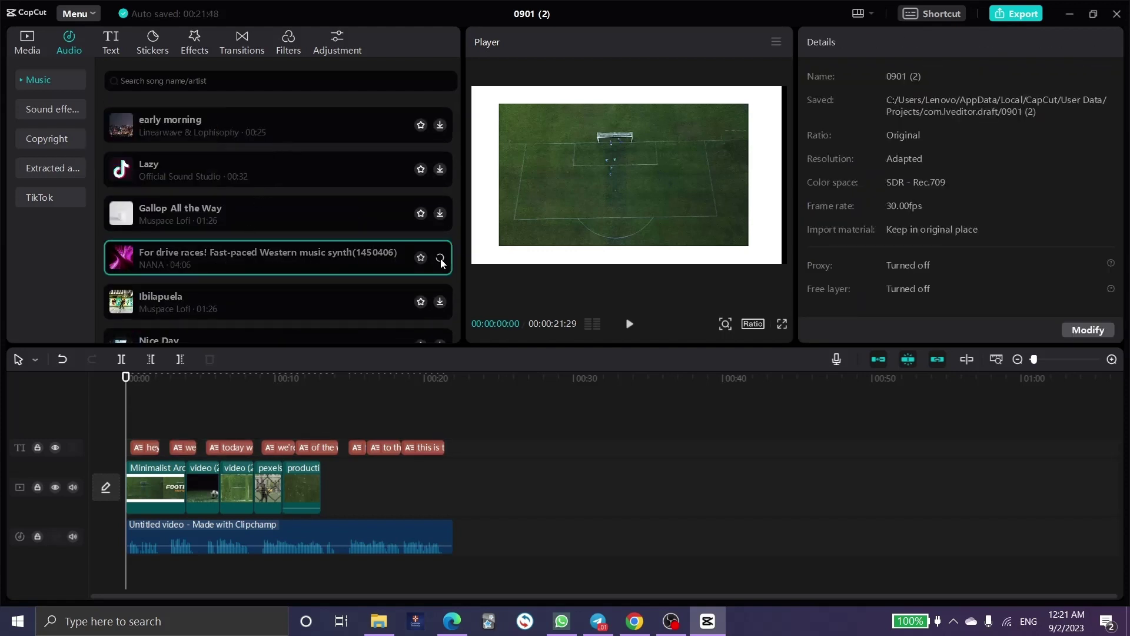
drag(295, 258, 132, 577)
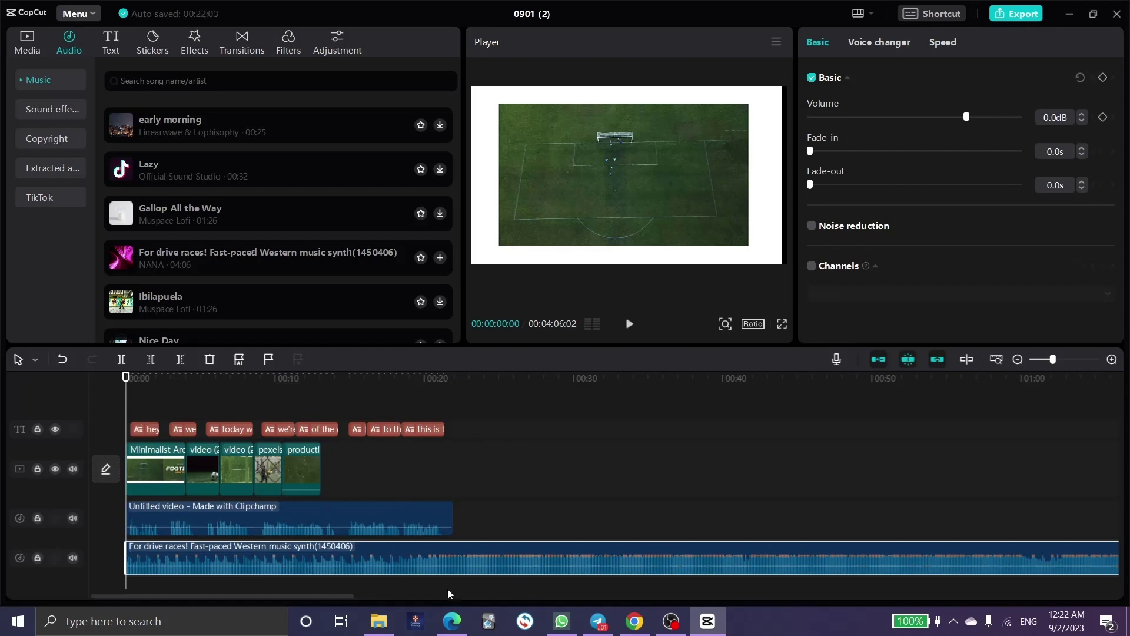
mouse_move(691, 601)
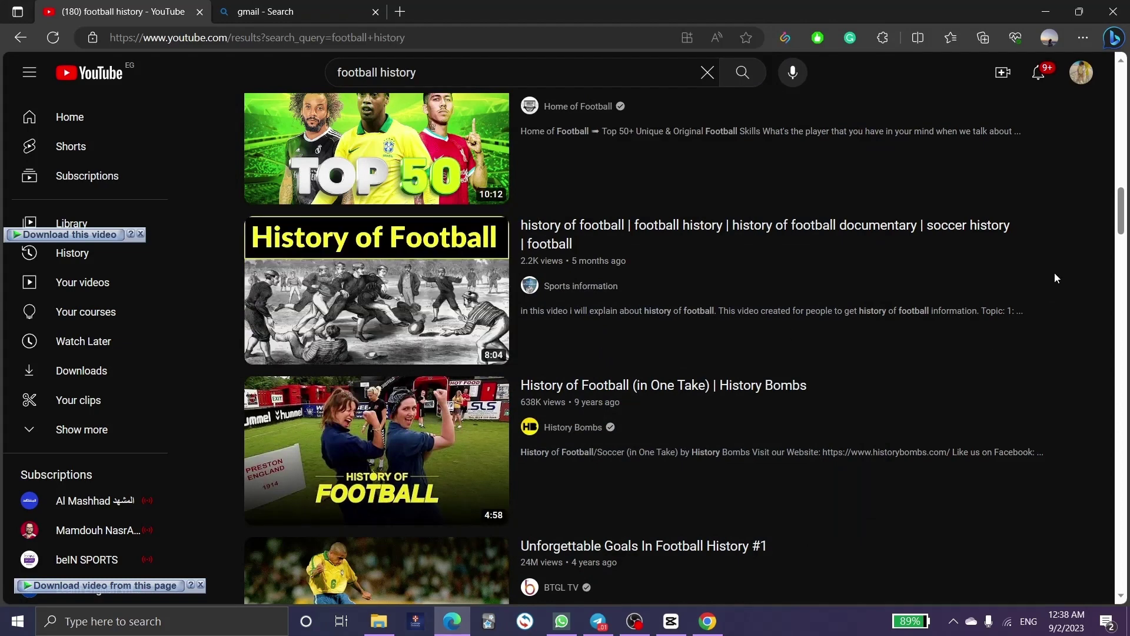
On YouTube, look through the "football history" search results and examine the titles and thumbnails of comparable videos.
scroll(1004, 236, down, 6)
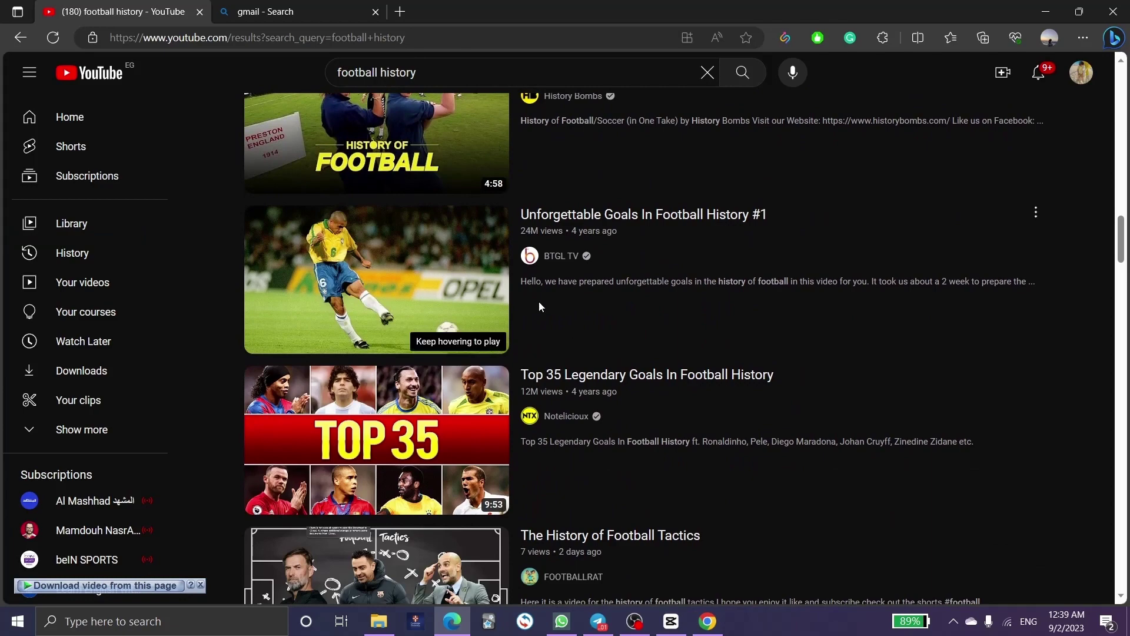
scroll(539, 302, down, 3)
scroll(539, 305, down, 10)
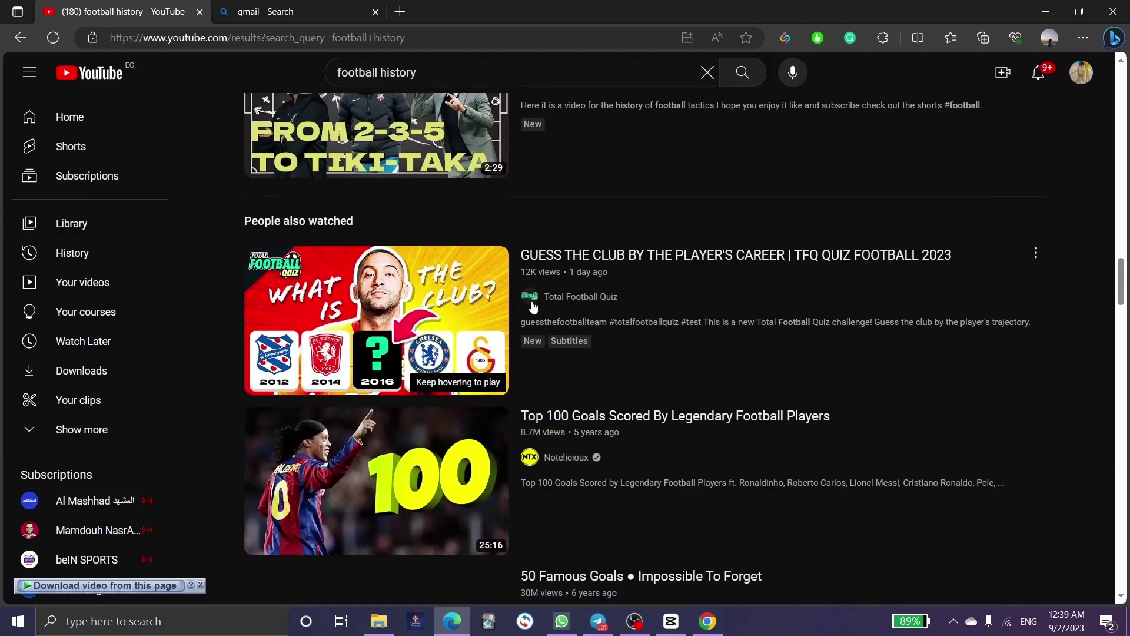
scroll(565, 330, down, 7)
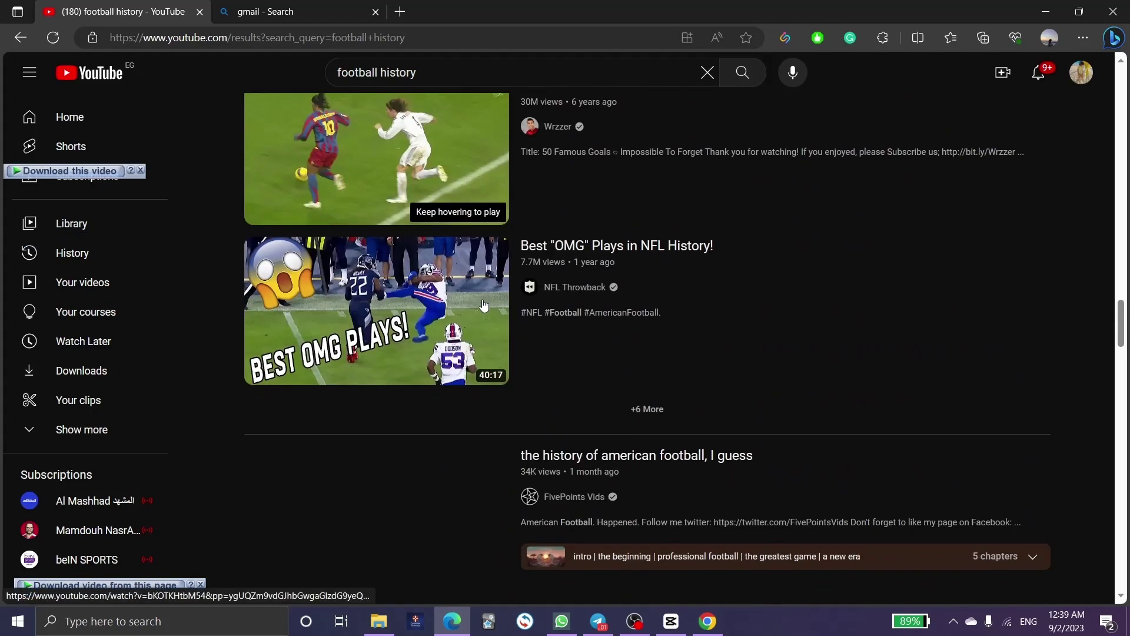
scroll(594, 288, down, 4)
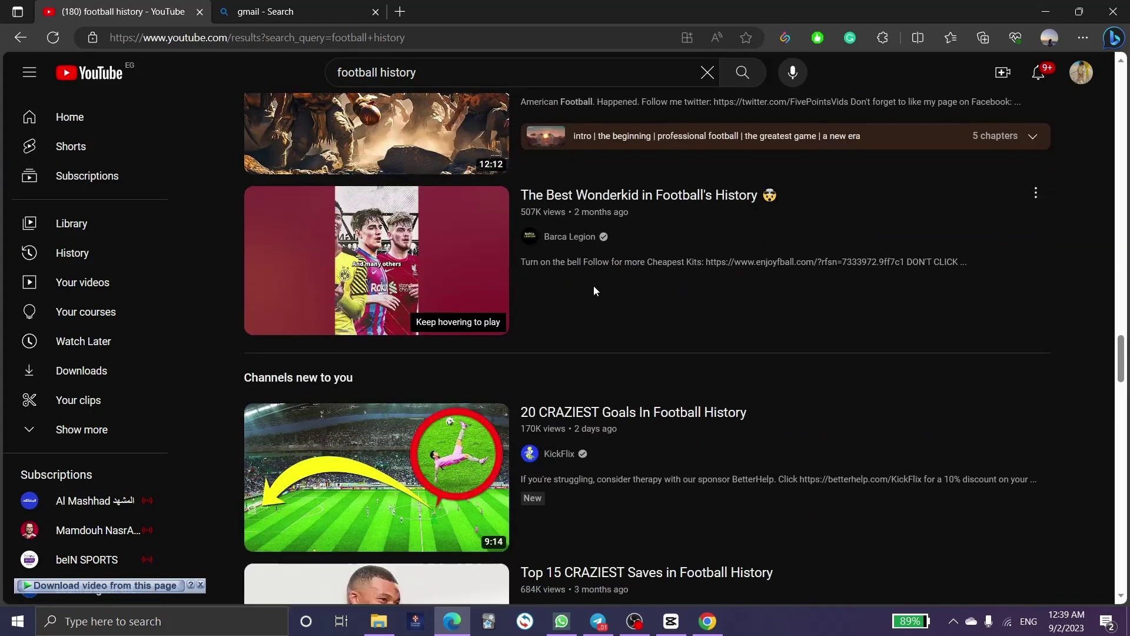
scroll(594, 289, down, 4)
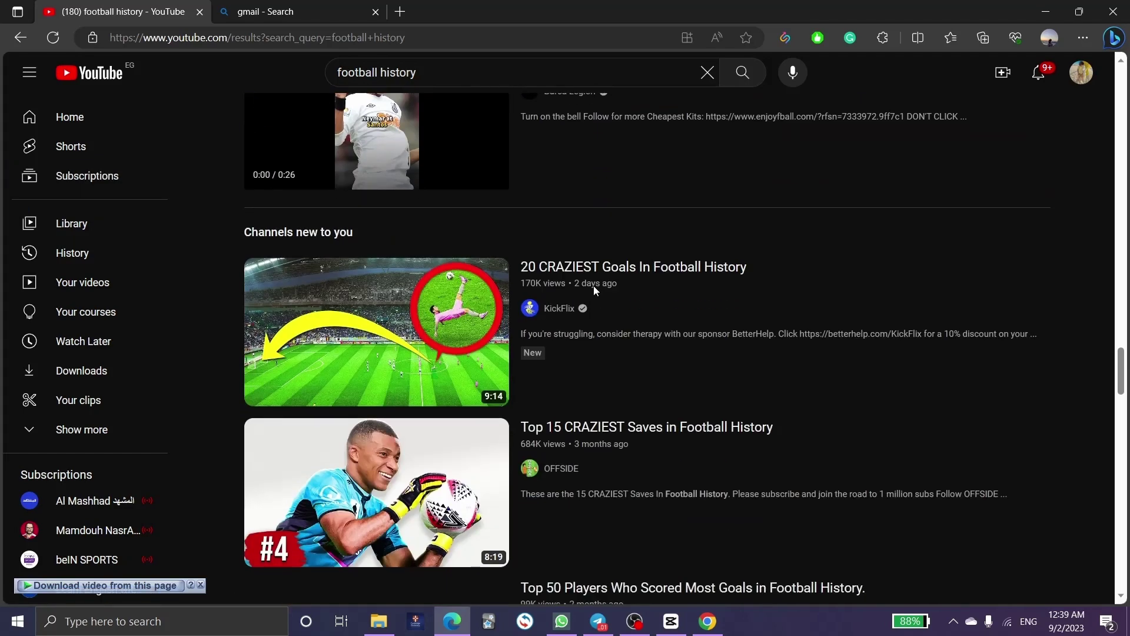
scroll(593, 288, down, 8)
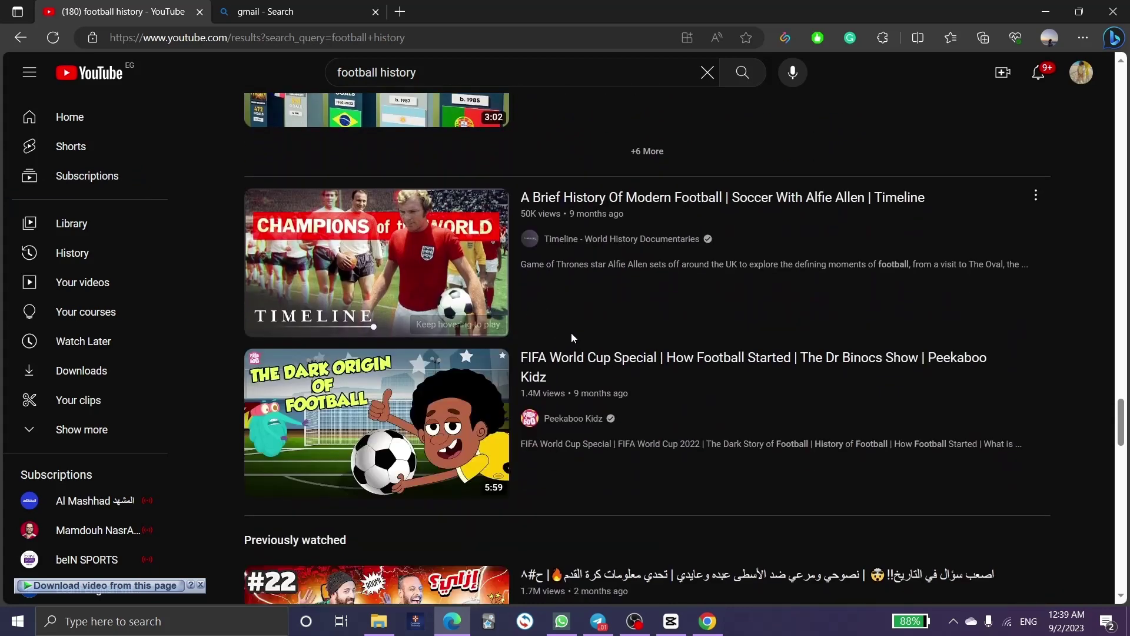
mouse_move(583, 461)
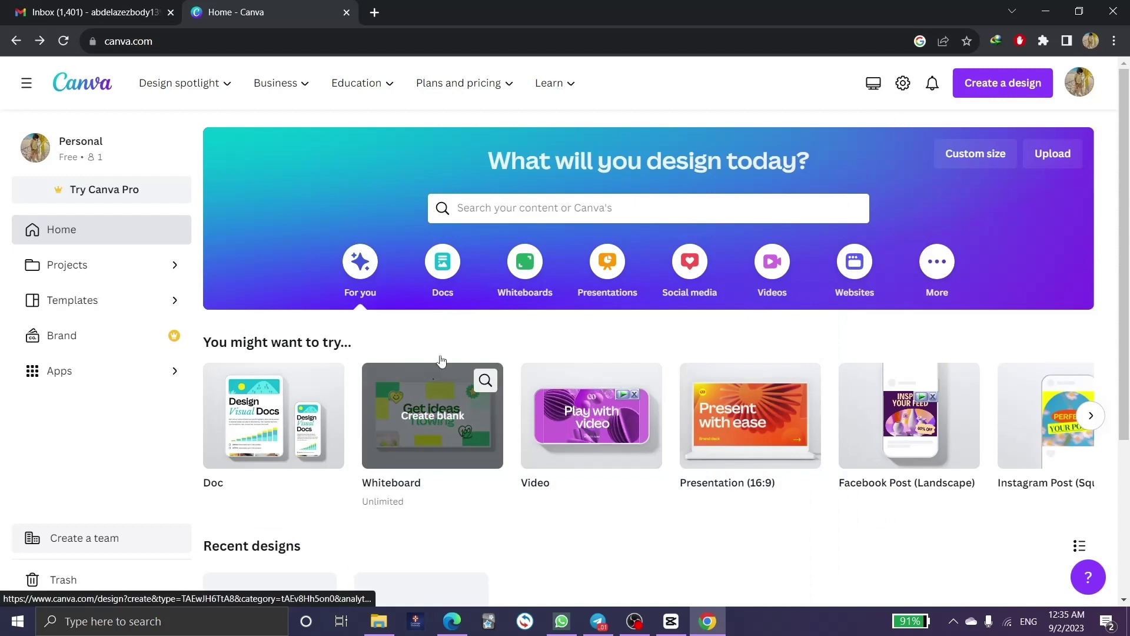
In Canva, search the templates for "youtube thumbnail" and open the Red Abstract Income Money YouTube Thumbnail template for customizing.
click(498, 207)
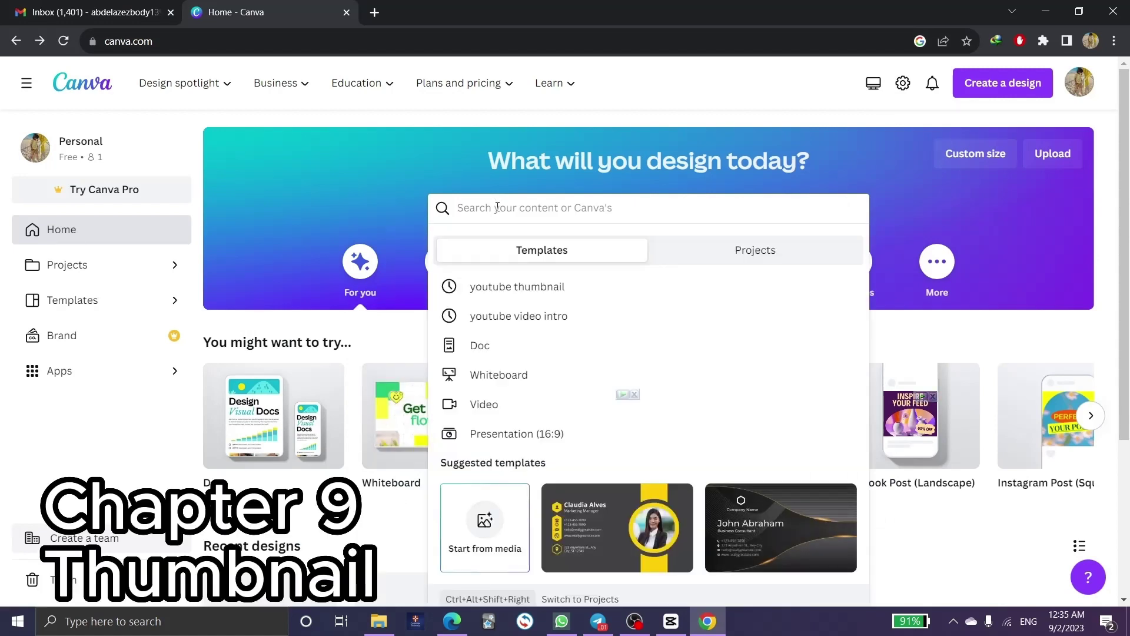
click(516, 300)
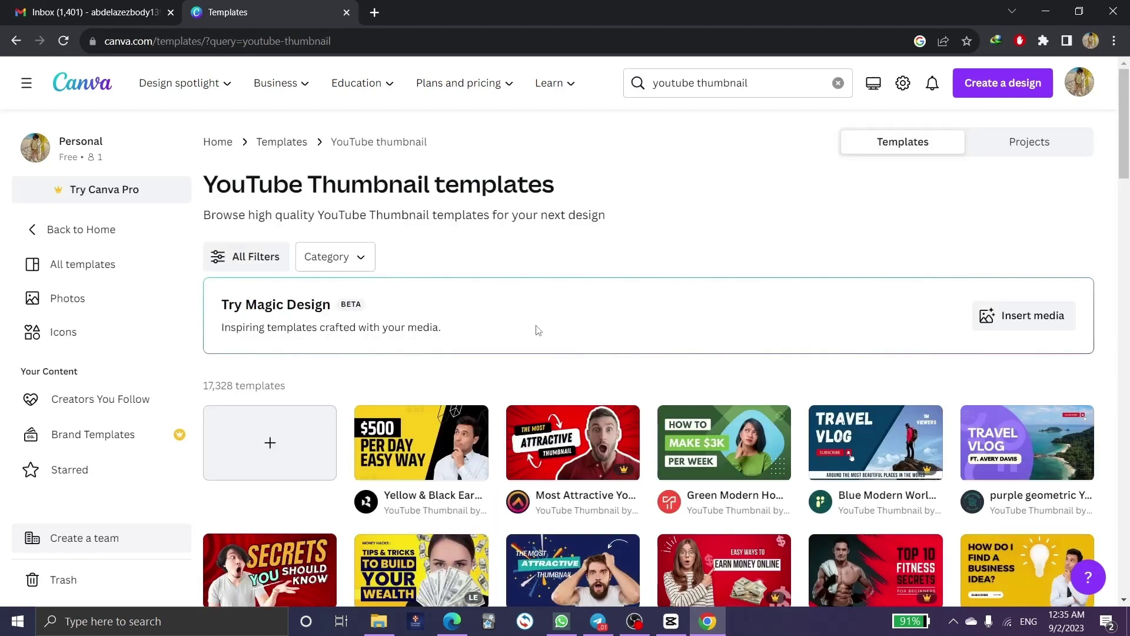
scroll(536, 329, down, 5)
scroll(537, 331, down, 8)
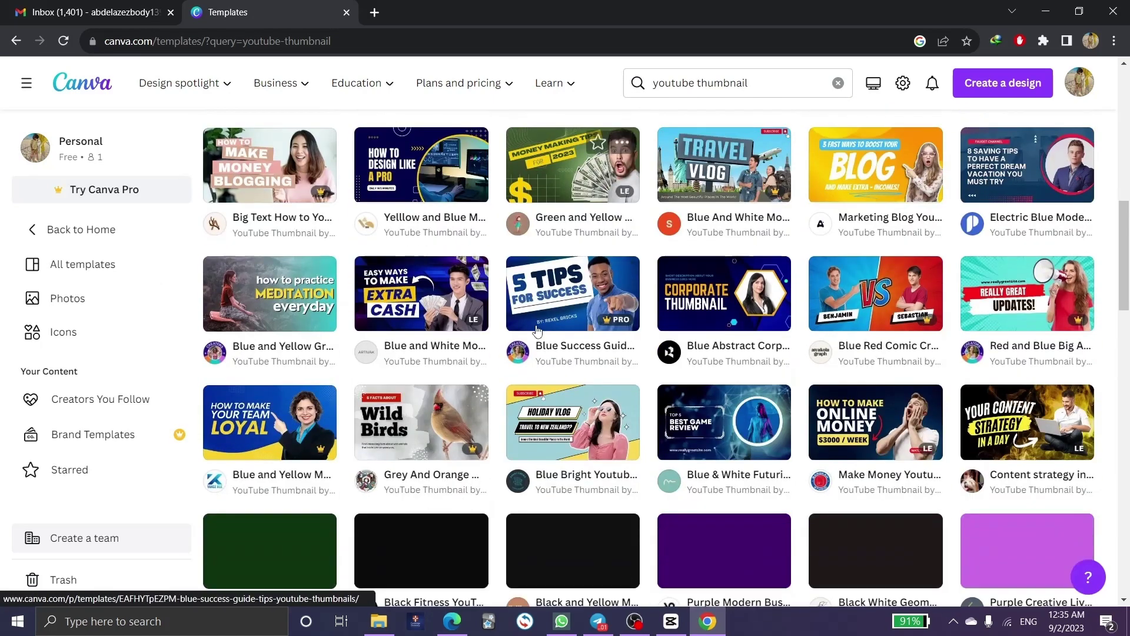
scroll(537, 331, down, 4)
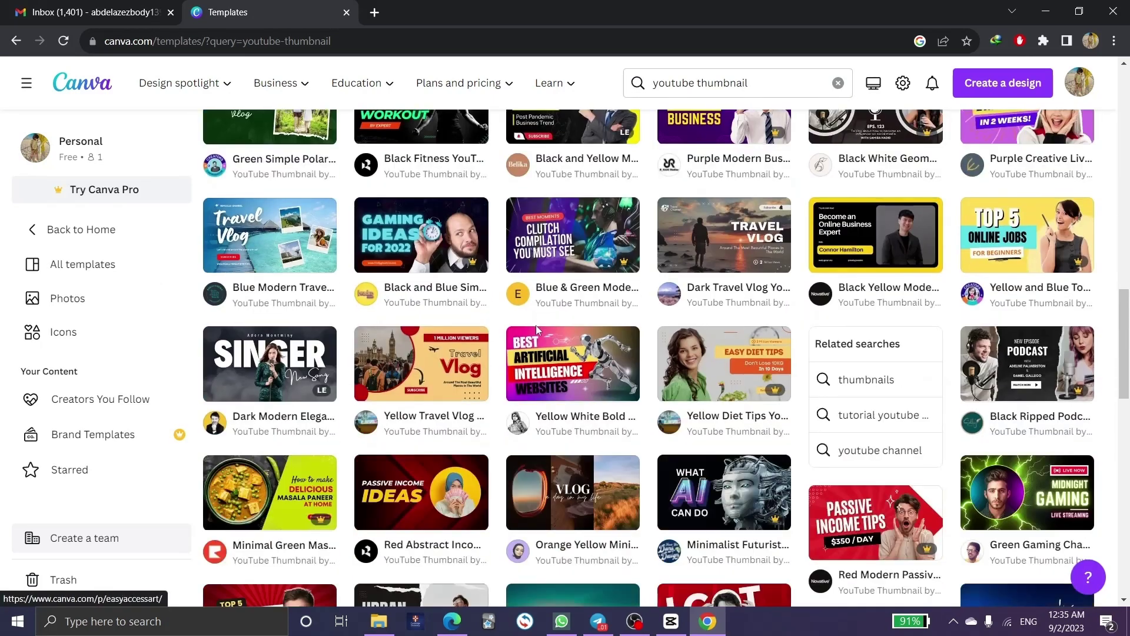
scroll(535, 325, down, 1)
click(421, 417)
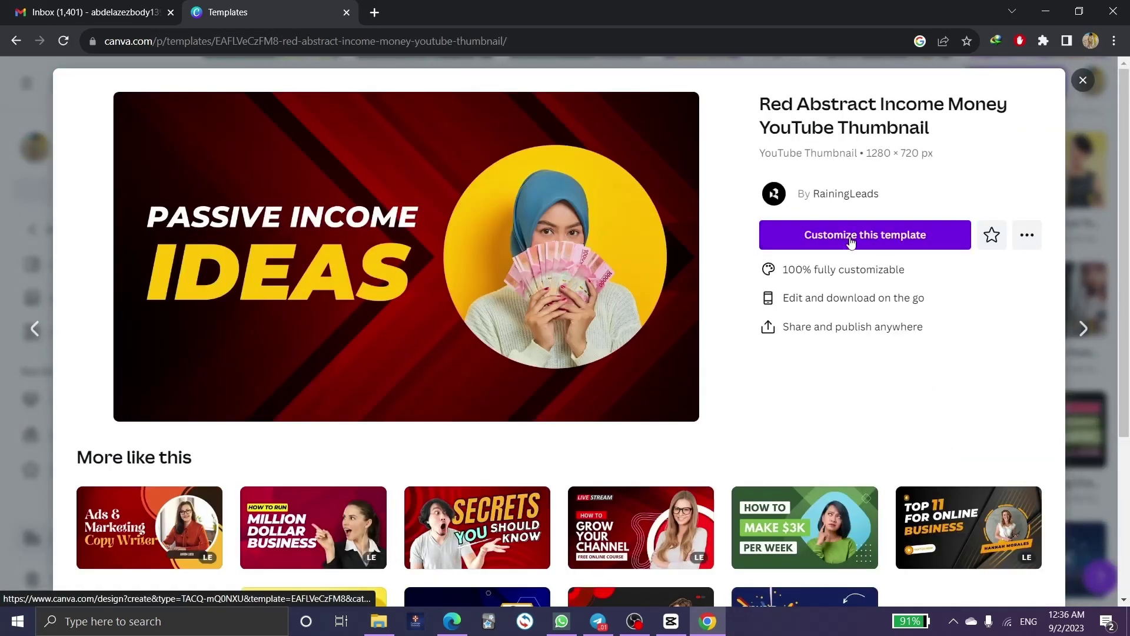
click(851, 238)
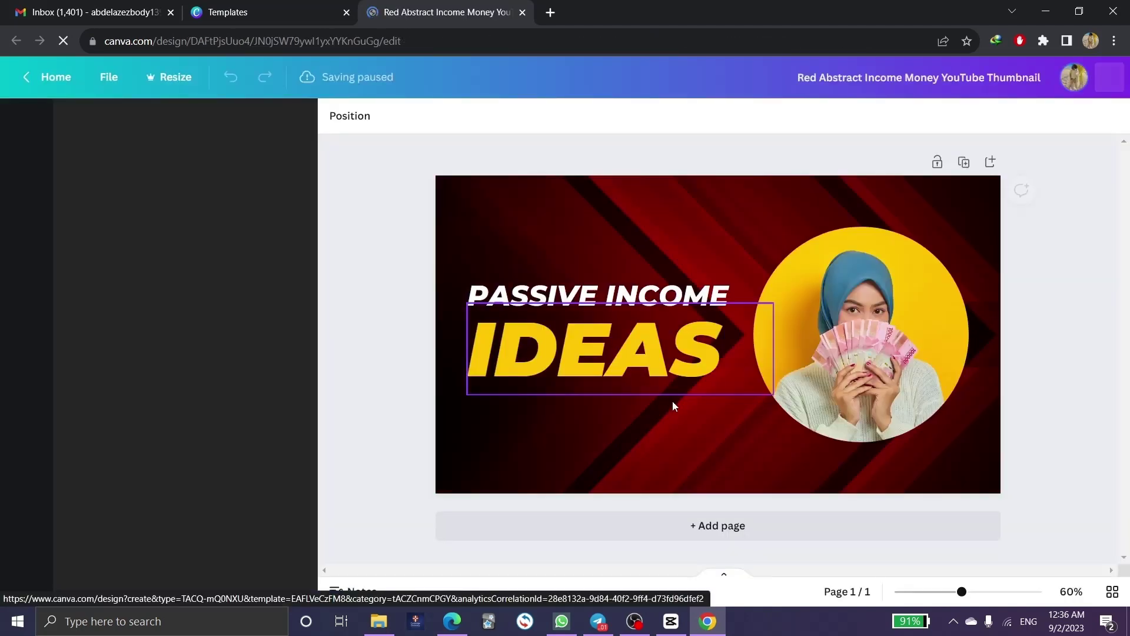
Delete the round photo together with its circular frame, and the red background image from the thumbnail.
click(879, 285)
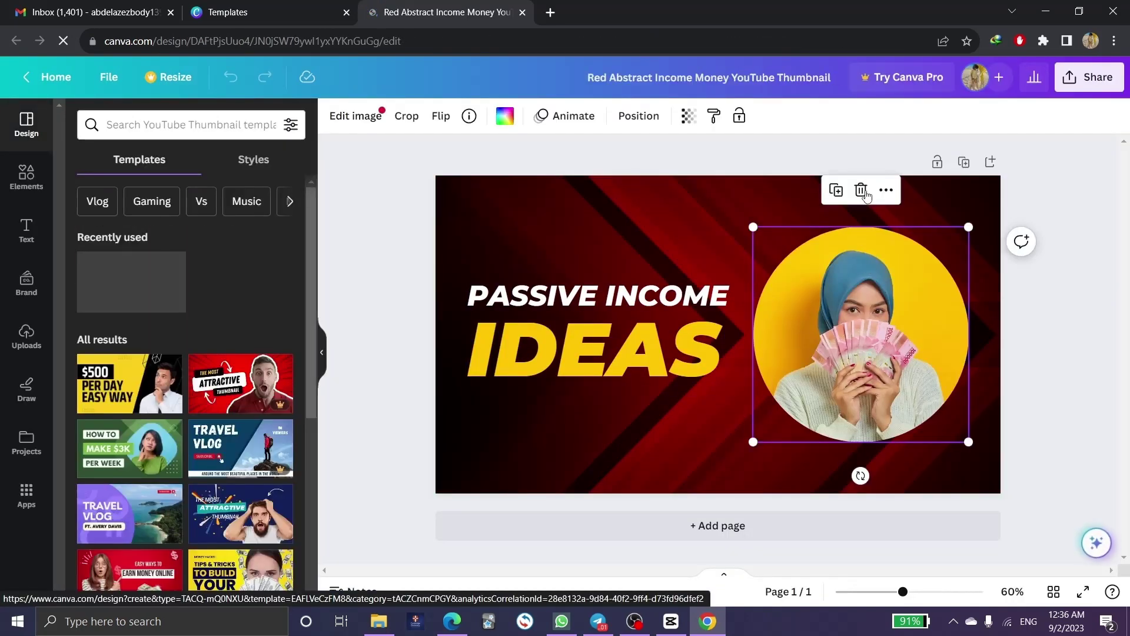
click(861, 190)
click(864, 230)
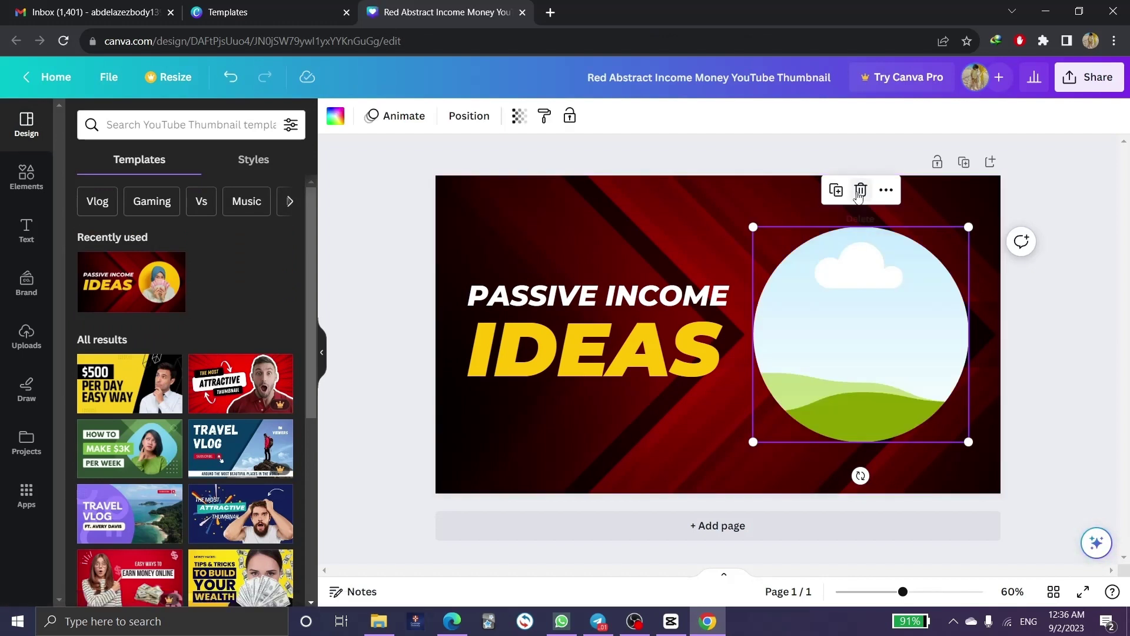
key(Delete)
click(814, 247)
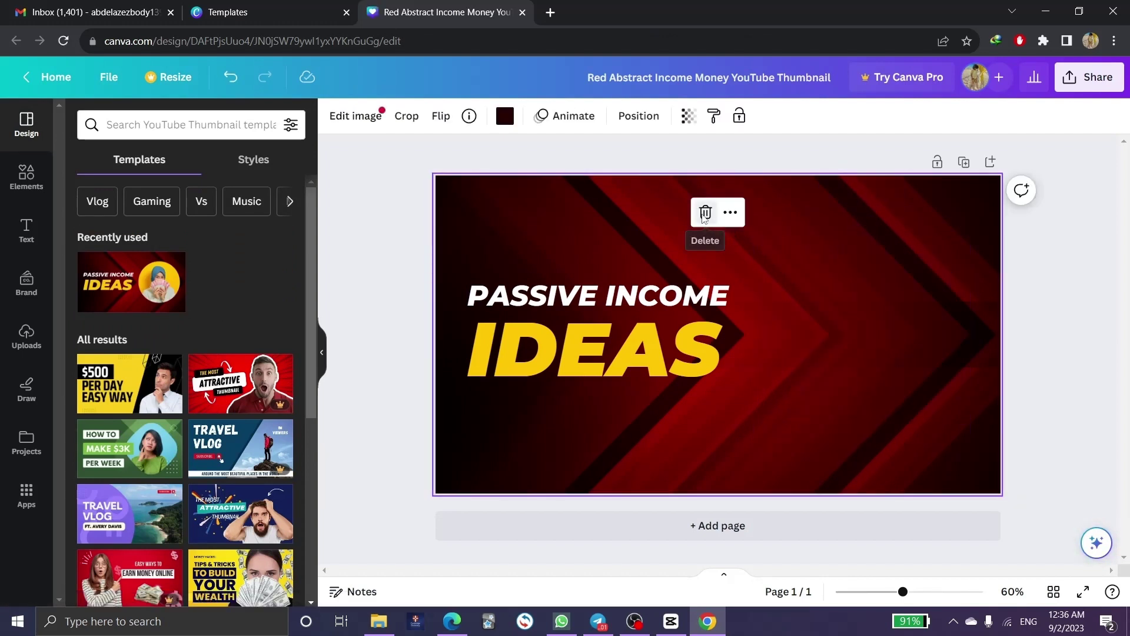
click(704, 212)
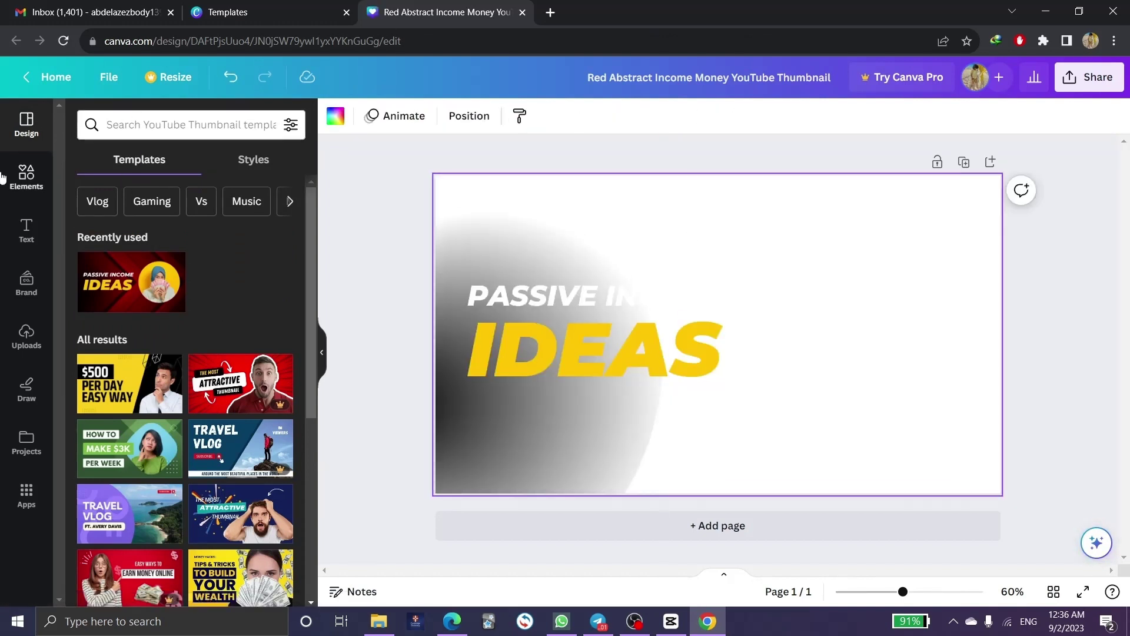
Search the design elements for "soccer" and limit the results to photos.
click(27, 177)
click(155, 124)
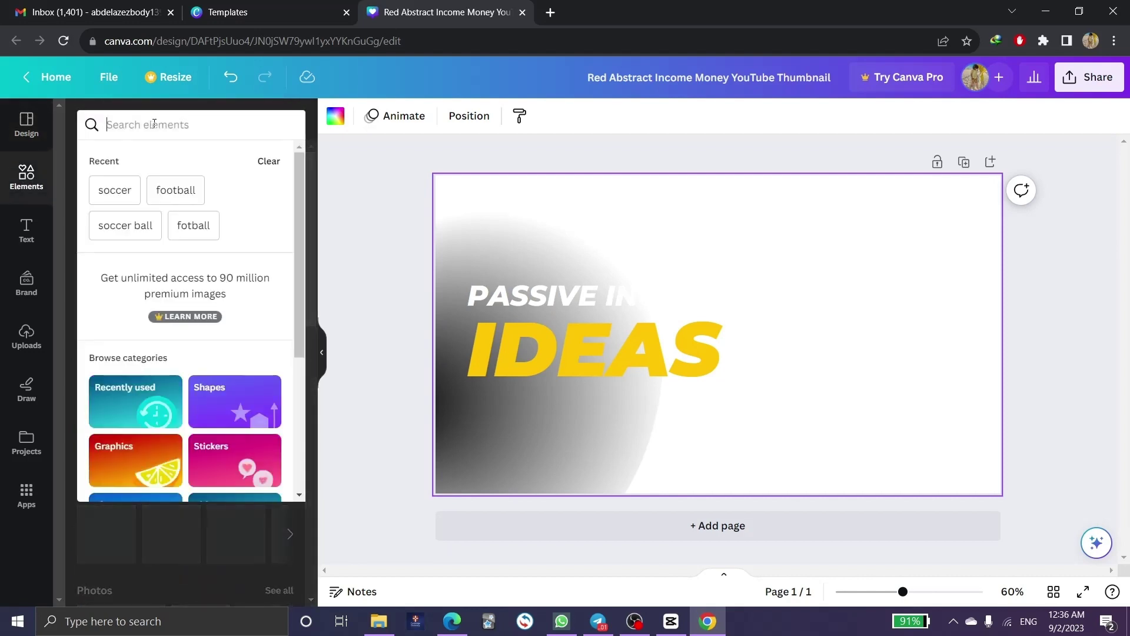
click(111, 189)
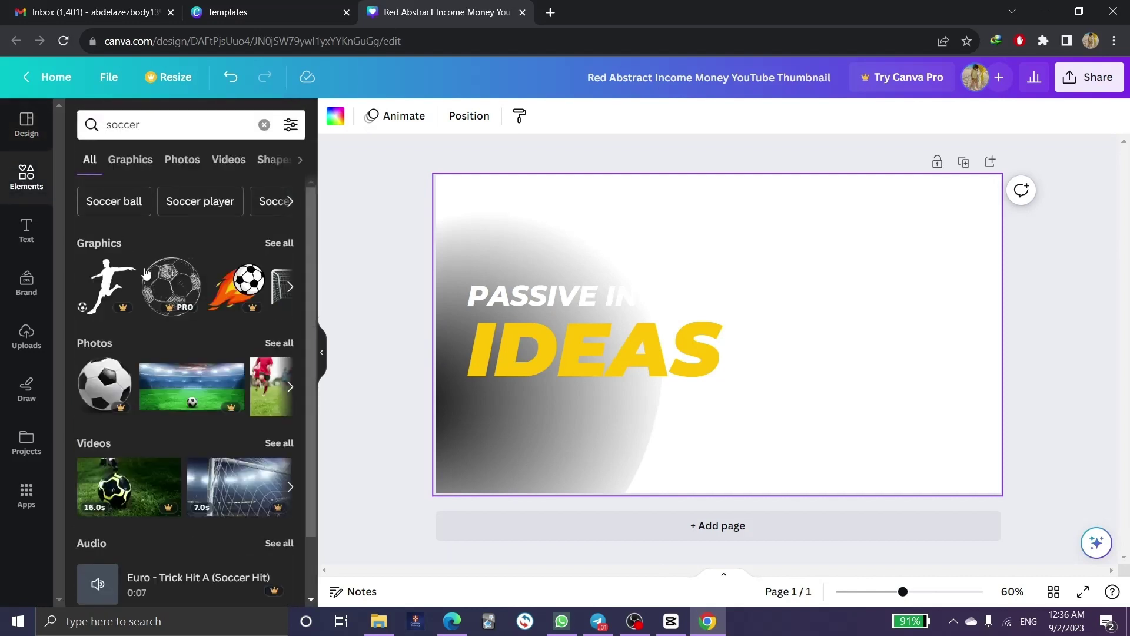
scroll(151, 337, down, 1)
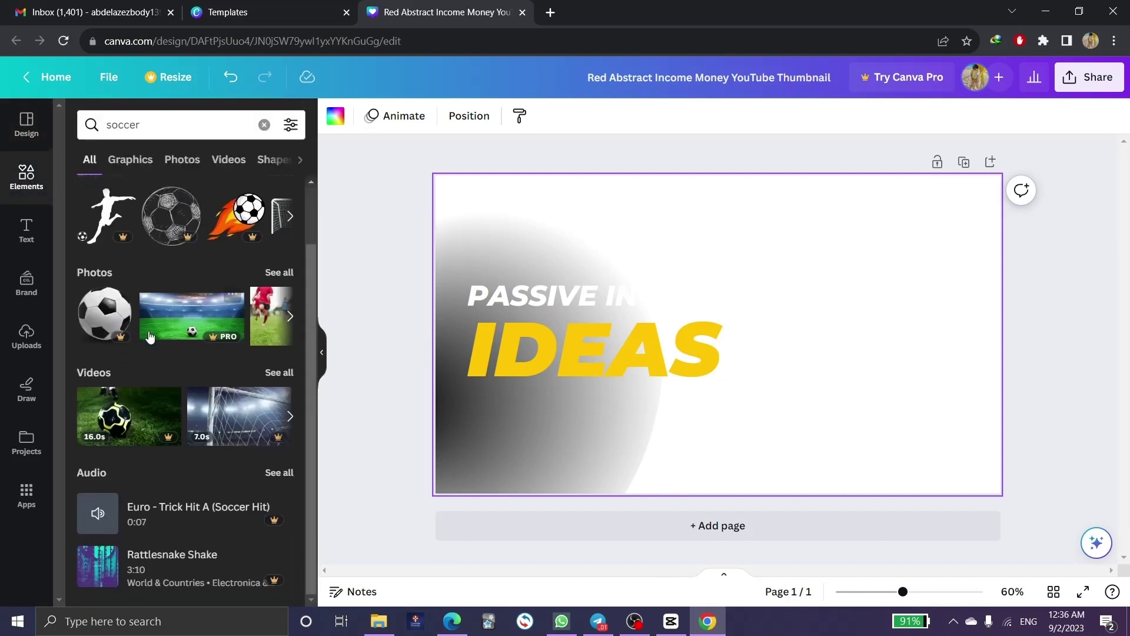
click(183, 160)
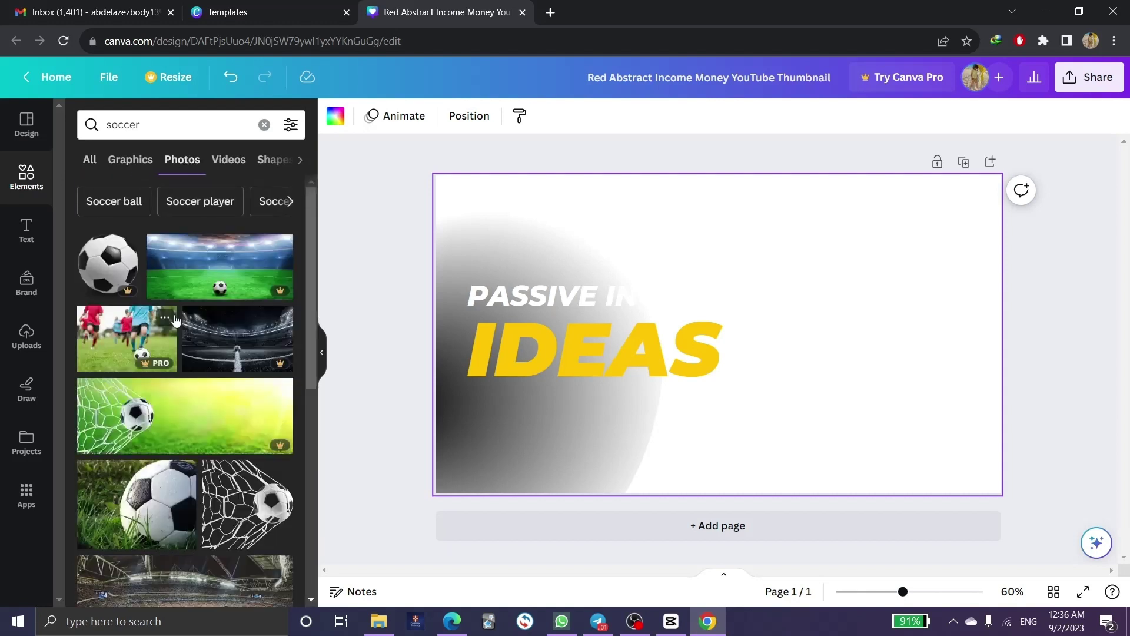